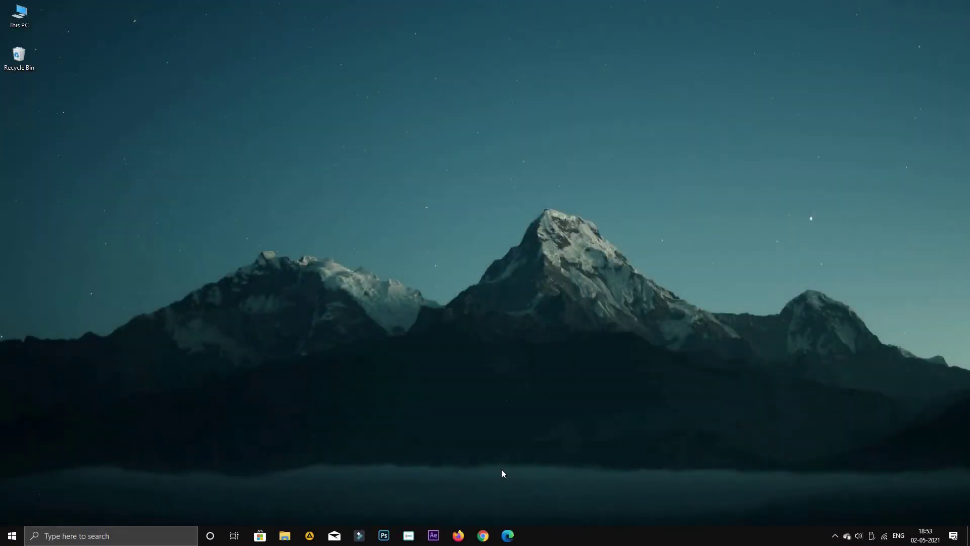
Open Microsoft Edge and bring up its About page to check the browser version.
{"action": "left_click", "coordinate": [507, 535]}
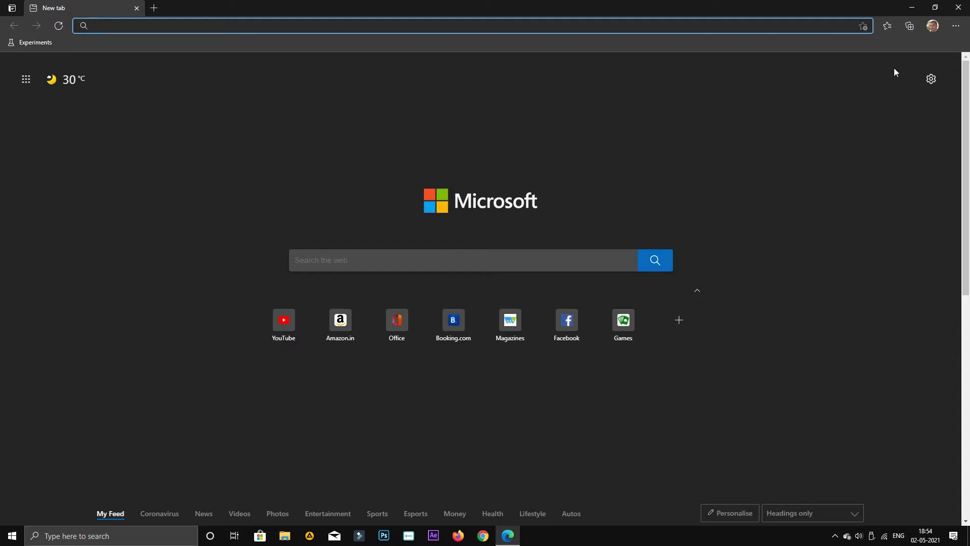
{"action": "left_click", "coordinate": [955, 26]}
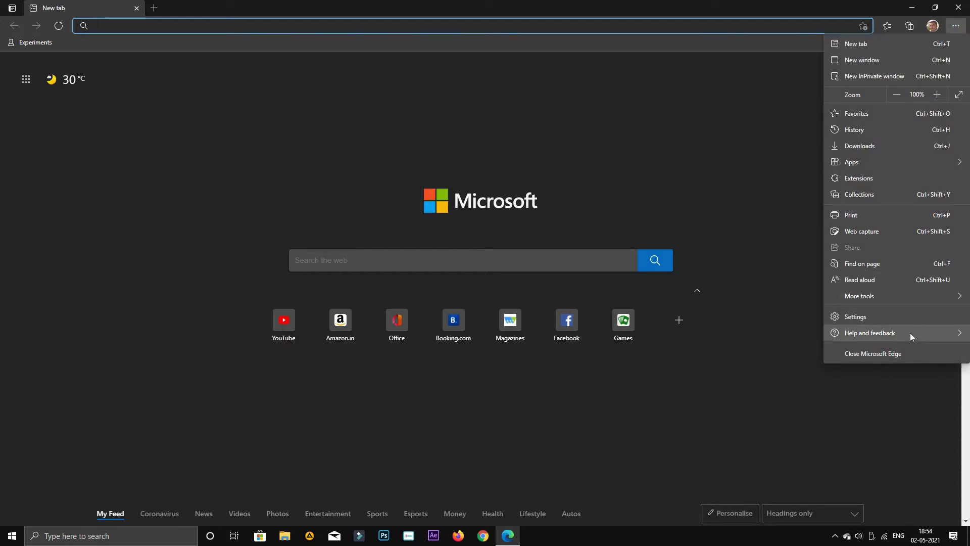
{"action": "mouse_move", "coordinate": [910, 333]}
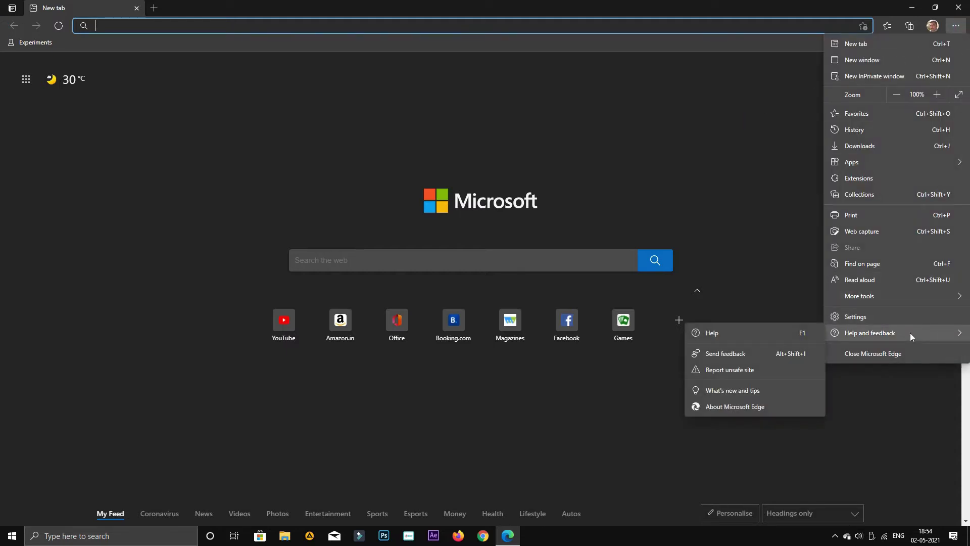
{"action": "left_click", "coordinate": [780, 407]}
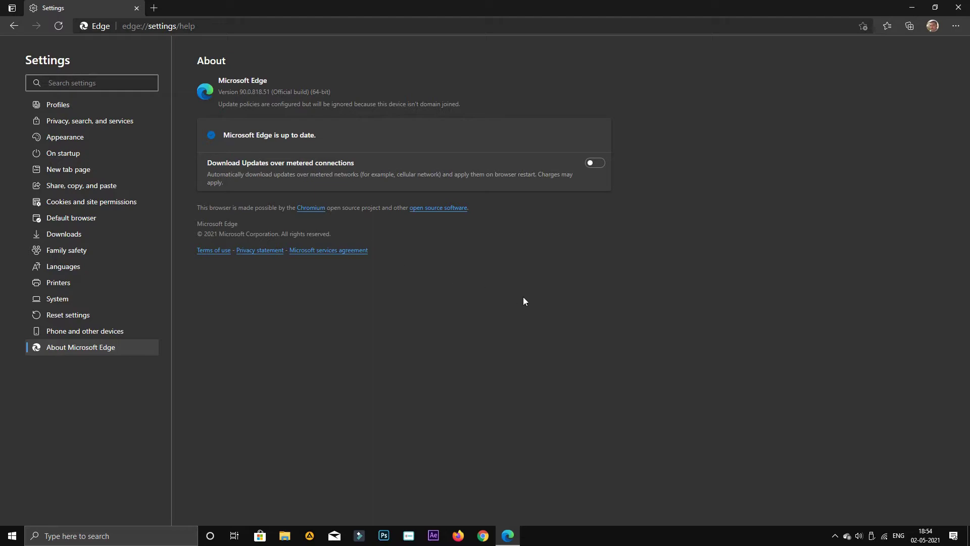
Search the web for "microsoft" in a new tab and open the company's Wikipedia article from the results.
{"action": "left_click", "coordinate": [154, 7]}
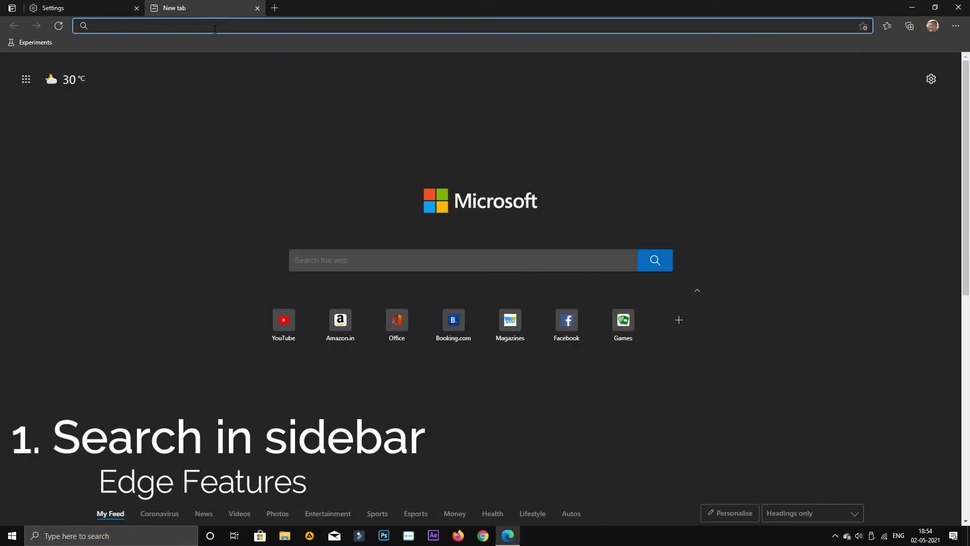
{"action": "type", "text": "microsoft"}
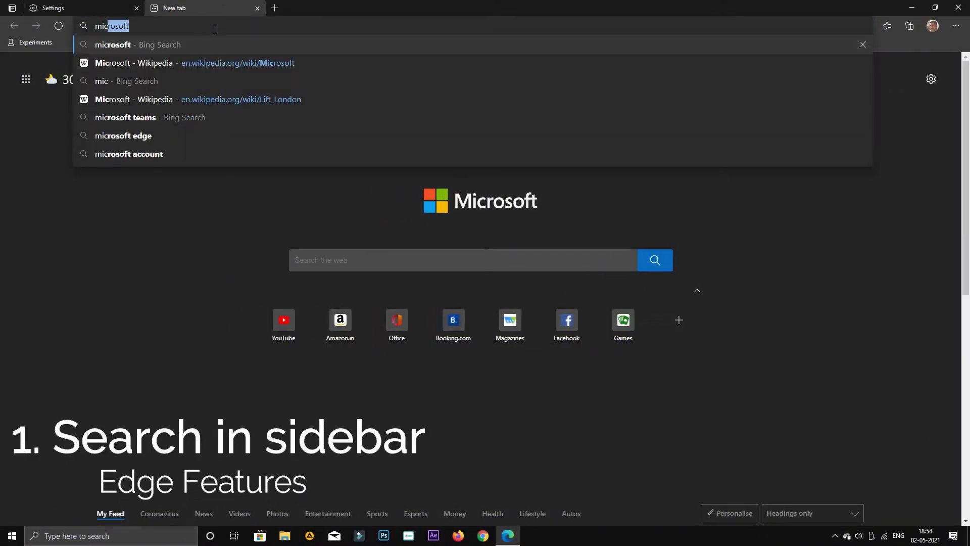
{"action": "key", "text": "Return"}
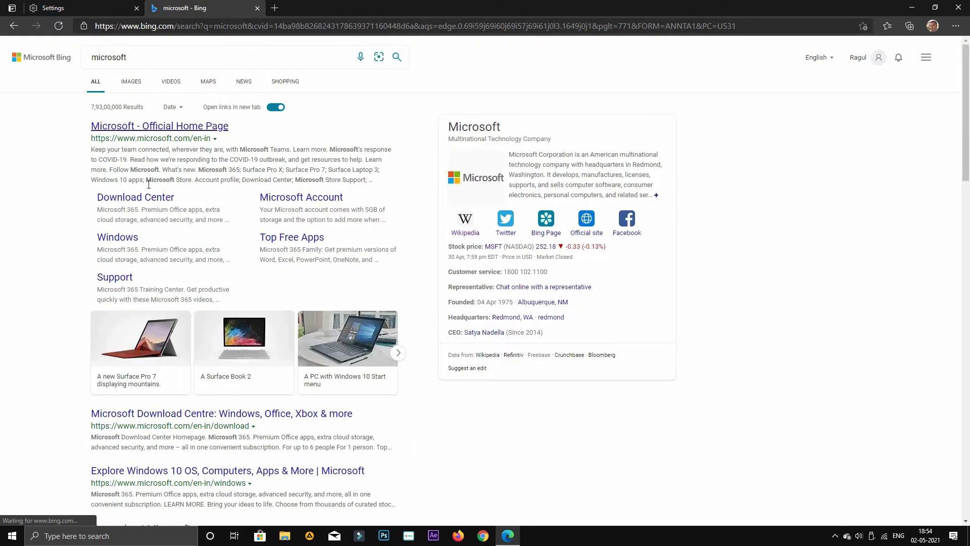
{"action": "left_click", "coordinate": [453, 232]}
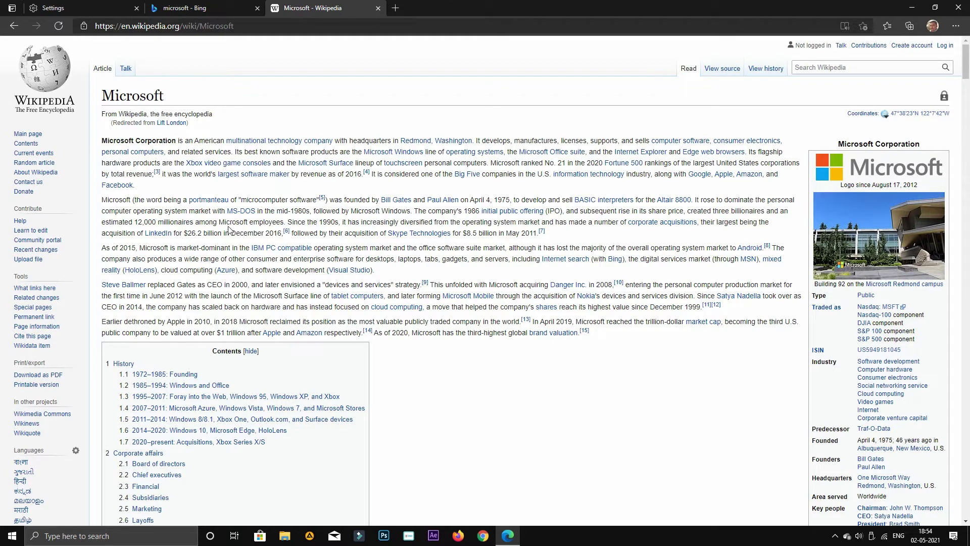
Search in the sidebar for the phrase "public company" taken from the article's introduction.
{"action": "left_click_drag", "start_coordinate": [219, 222], "coordinate": [253, 224]}
{"action": "left_click_drag", "start_coordinate": [103, 333], "coordinate": [151, 331]}
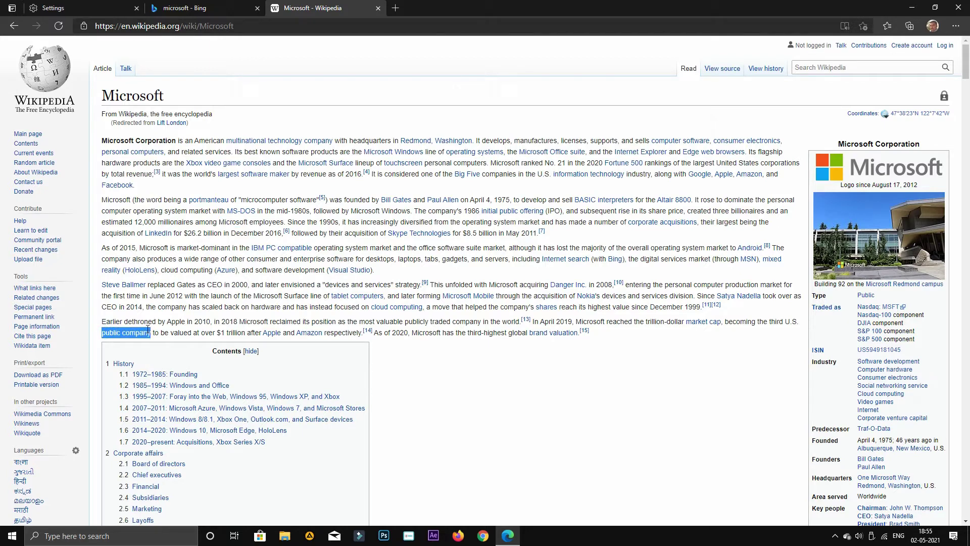
{"action": "right_click", "coordinate": [144, 330]}
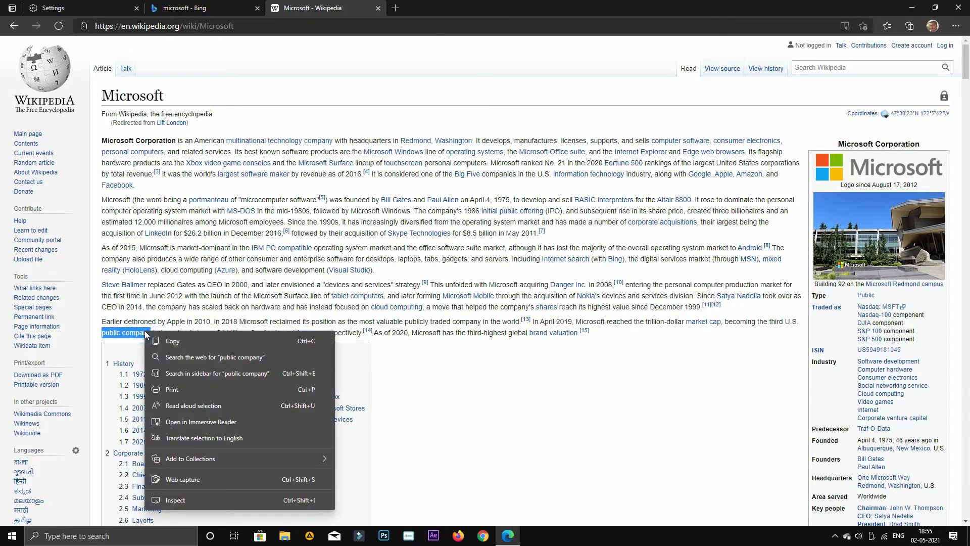
{"action": "left_click", "coordinate": [176, 373]}
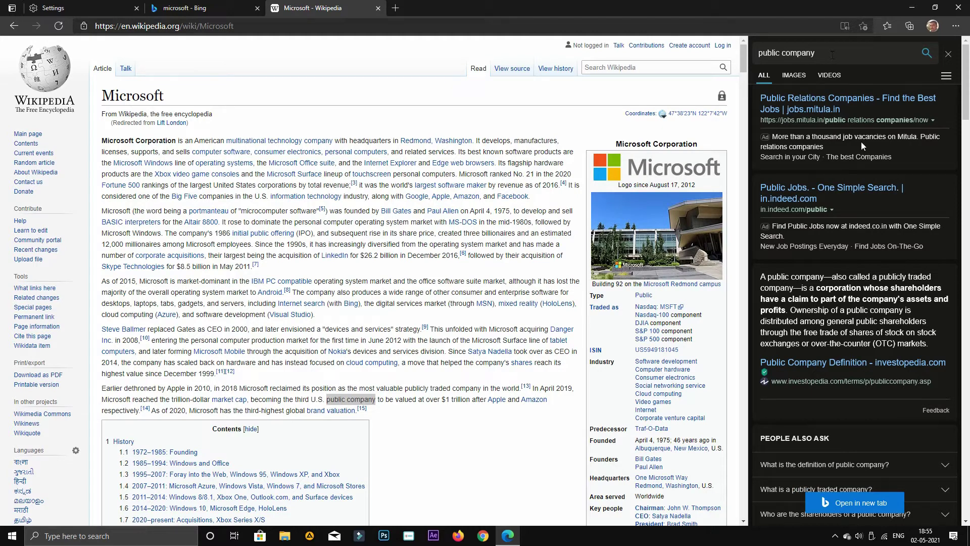
Look through the sidebar results for "public company" and close the sidebar.
{"action": "scroll", "coordinate": [857, 159], "scroll_direction": "down", "scroll_amount": 5}
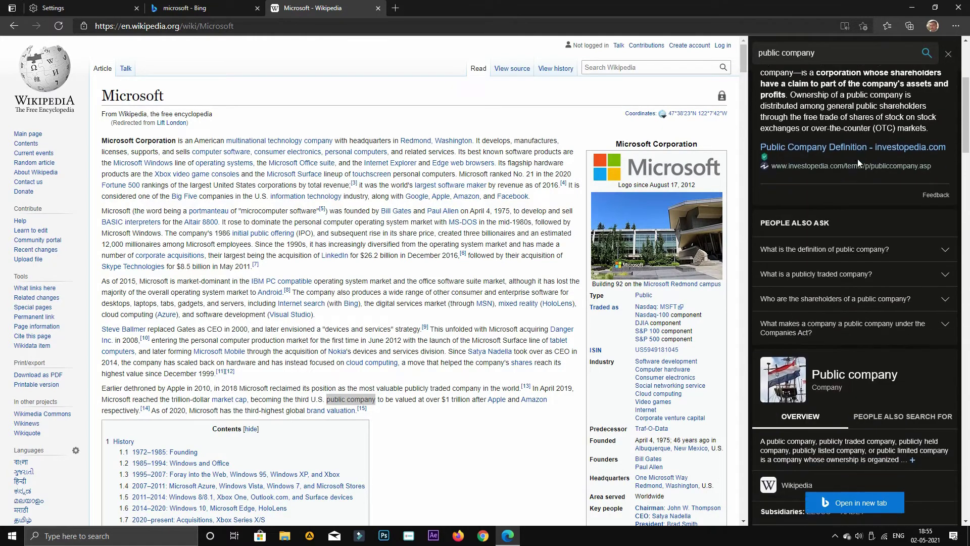
{"action": "scroll", "coordinate": [850, 159], "scroll_direction": "down", "scroll_amount": 5}
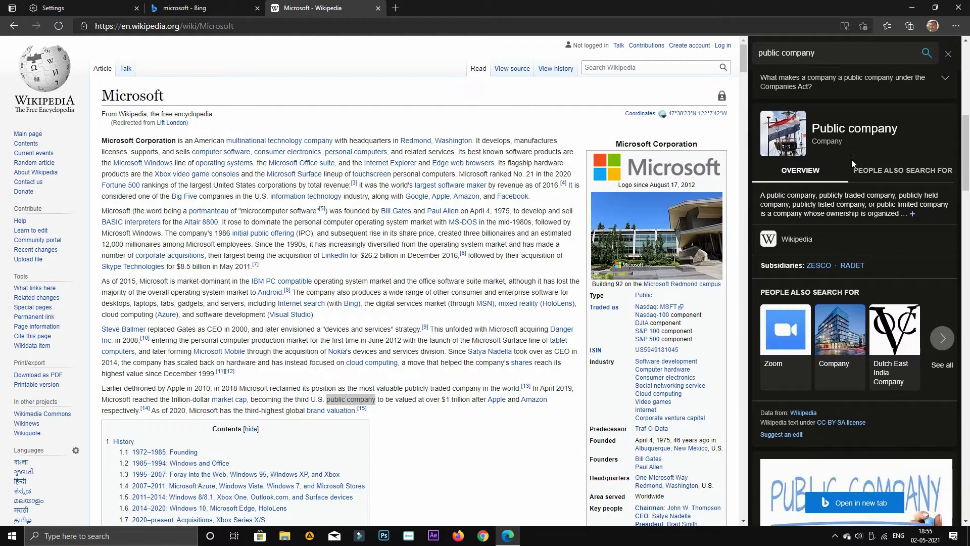
{"action": "scroll", "coordinate": [797, 212], "scroll_direction": "down", "scroll_amount": 2}
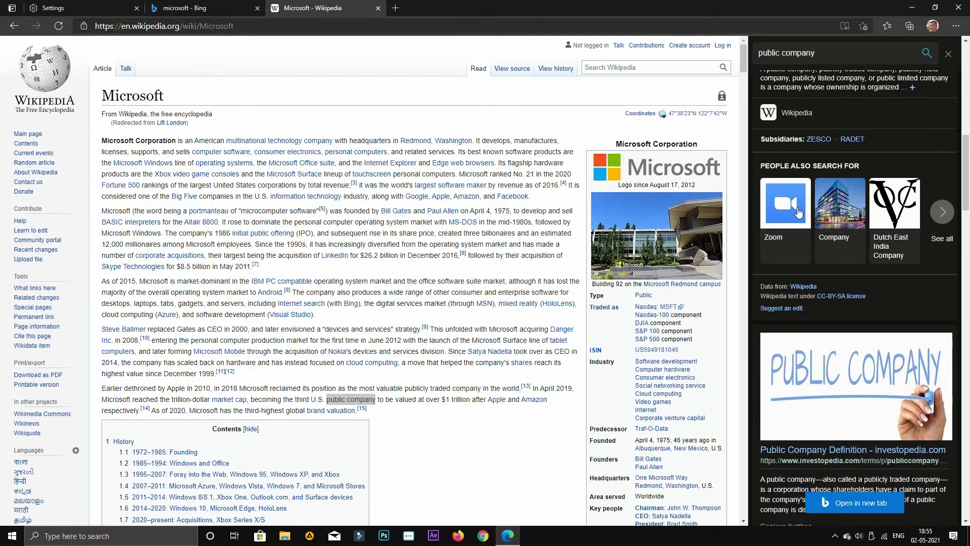
{"action": "scroll", "coordinate": [797, 212], "scroll_direction": "down", "scroll_amount": 5}
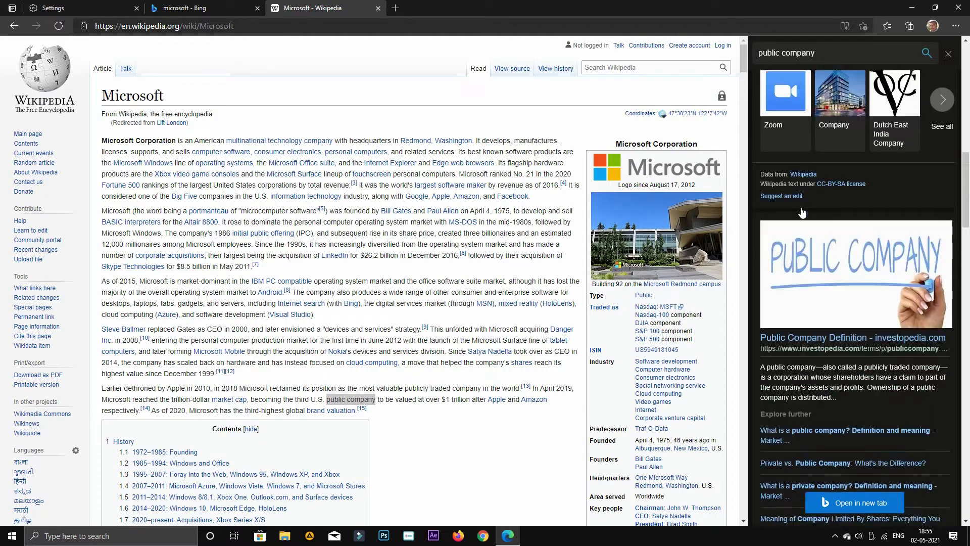
{"action": "scroll", "coordinate": [469, 243], "scroll_direction": "down", "scroll_amount": 1}
{"action": "scroll", "coordinate": [469, 243], "scroll_direction": "down", "scroll_amount": 3}
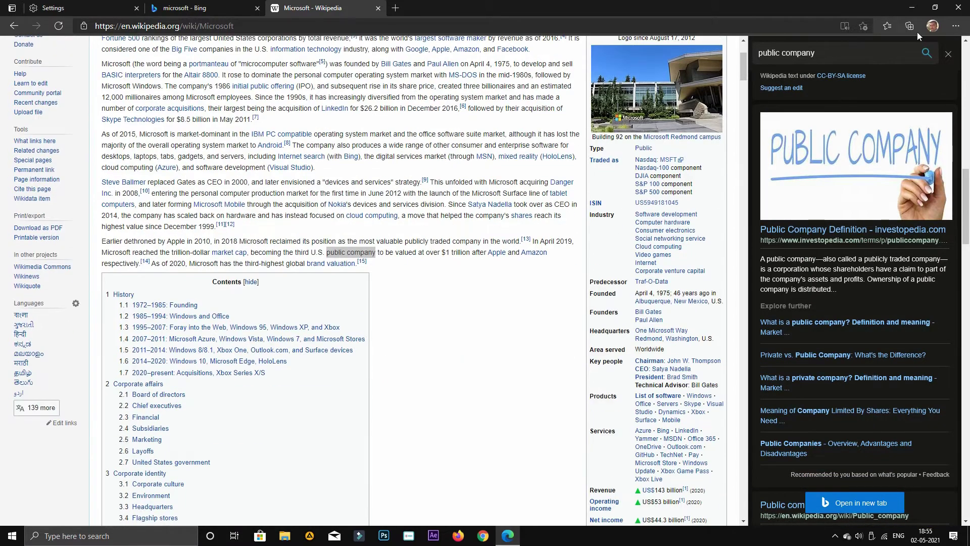
{"action": "left_click", "coordinate": [948, 54]}
Search in the sidebar for the word "microcomputer," from the article's 1972–1985 Founding section.
{"action": "scroll", "coordinate": [492, 180], "scroll_direction": "down", "scroll_amount": 5}
{"action": "scroll", "coordinate": [492, 180], "scroll_direction": "down", "scroll_amount": 2}
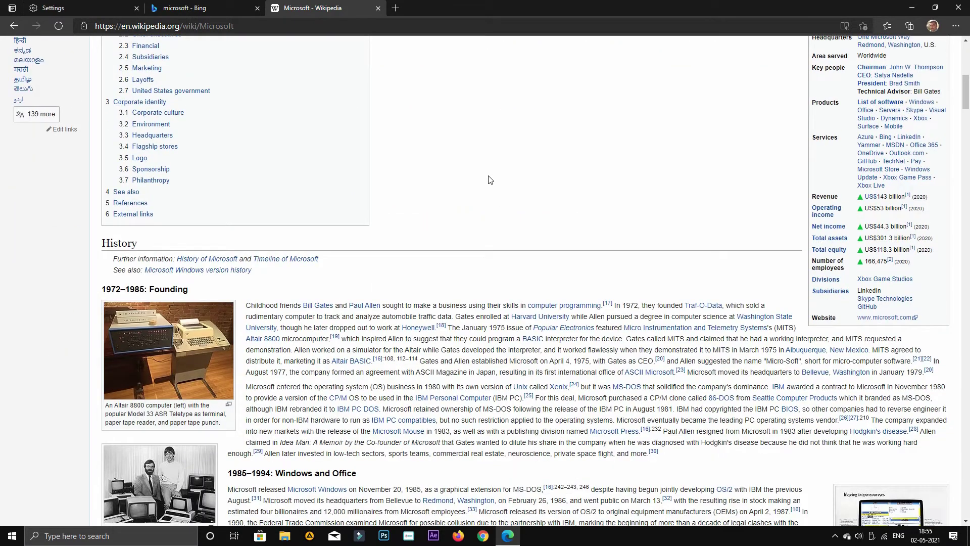
{"action": "scroll", "coordinate": [488, 180], "scroll_direction": "down", "scroll_amount": 2}
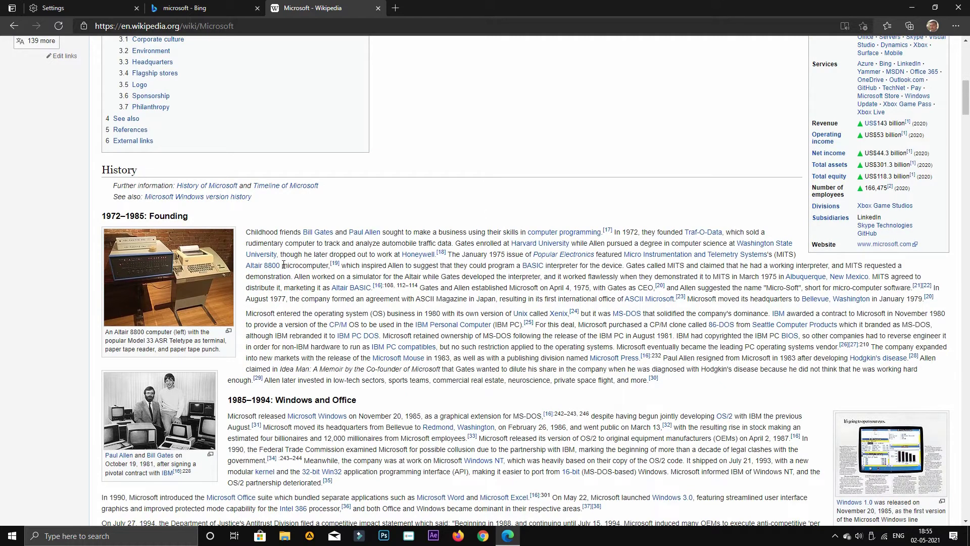
{"action": "left_click_drag", "start_coordinate": [283, 265], "coordinate": [326, 265]}
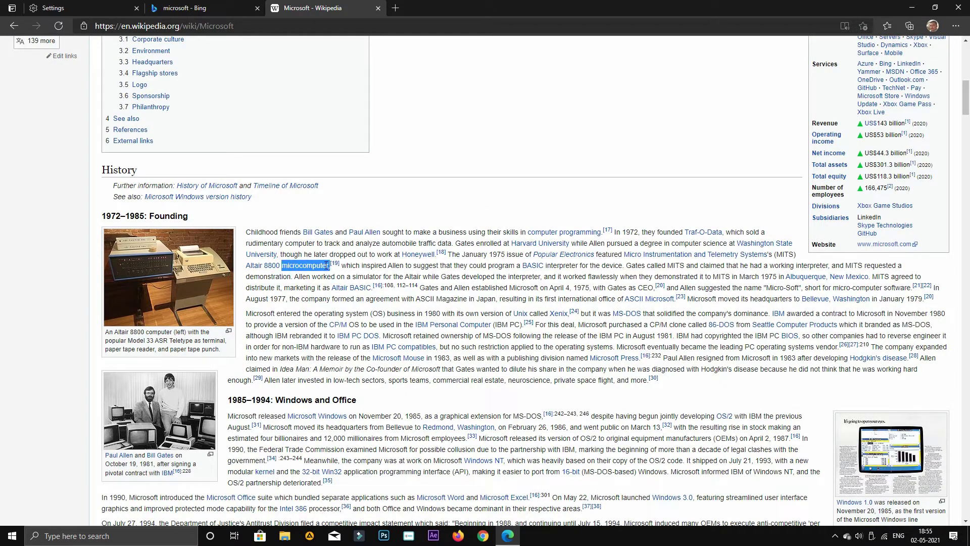
{"action": "right_click", "coordinate": [327, 265]}
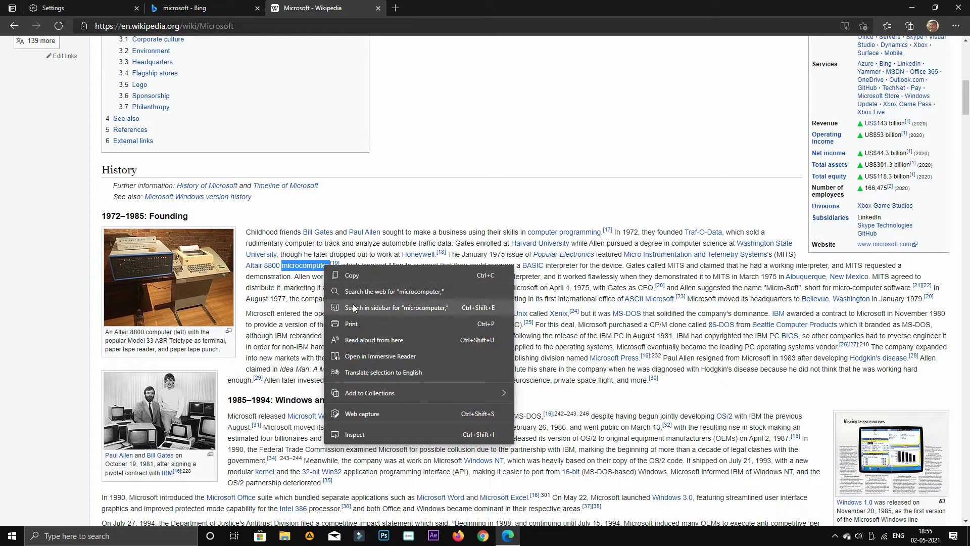
{"action": "left_click", "coordinate": [353, 308]}
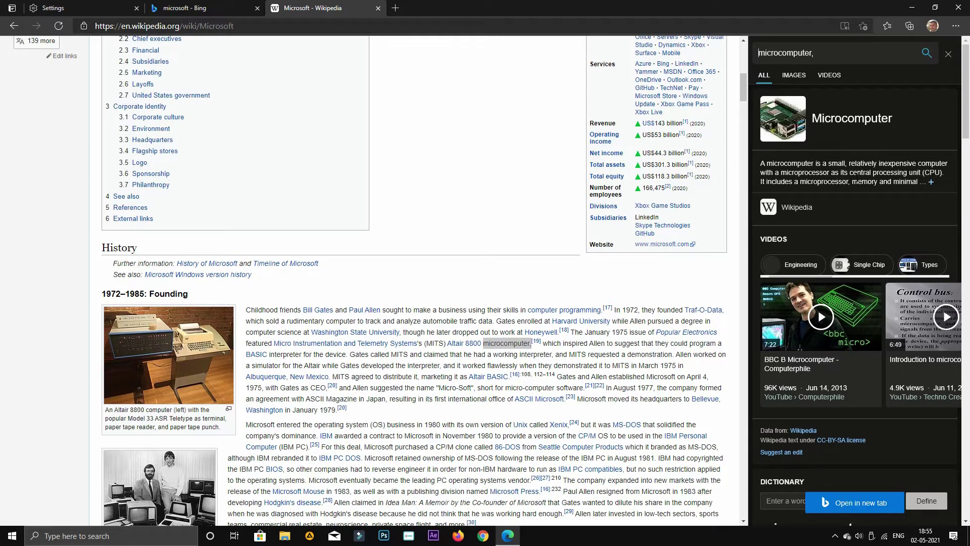
Browse the microcomputer results alongside the Wikipedia article, then close the sidebar.
{"action": "scroll", "coordinate": [857, 183], "scroll_direction": "down", "scroll_amount": 3}
{"action": "scroll", "coordinate": [858, 182], "scroll_direction": "down", "scroll_amount": 1}
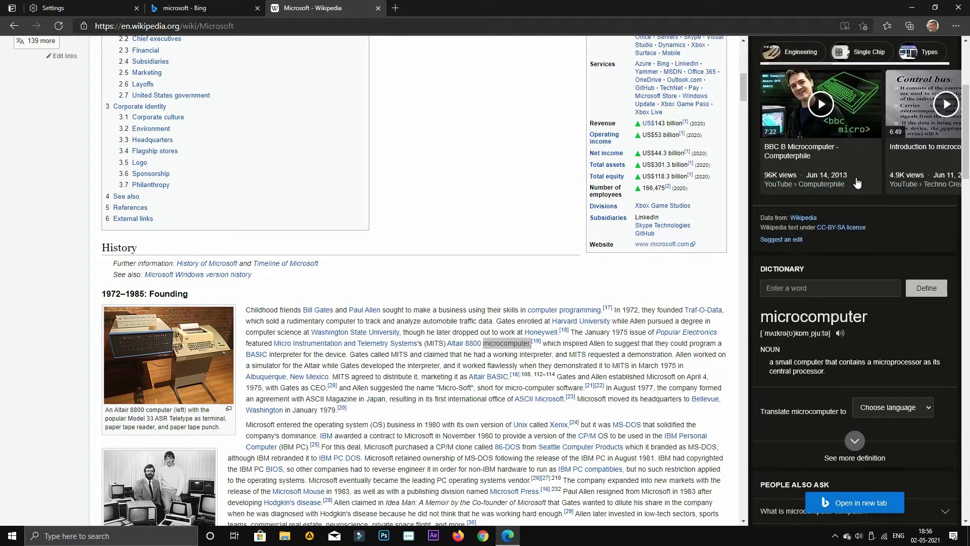
{"action": "scroll", "coordinate": [856, 182], "scroll_direction": "down", "scroll_amount": 3}
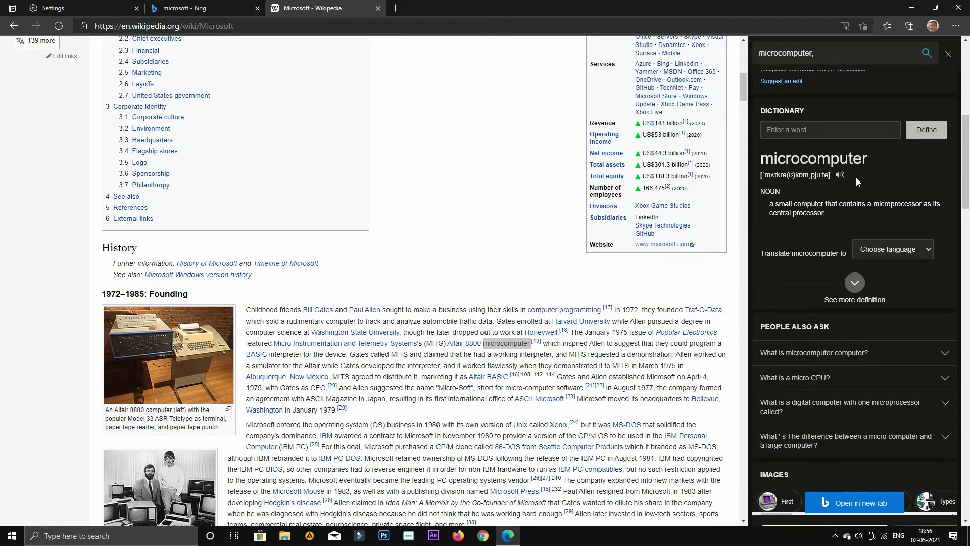
{"action": "scroll", "coordinate": [855, 178], "scroll_direction": "down", "scroll_amount": 3}
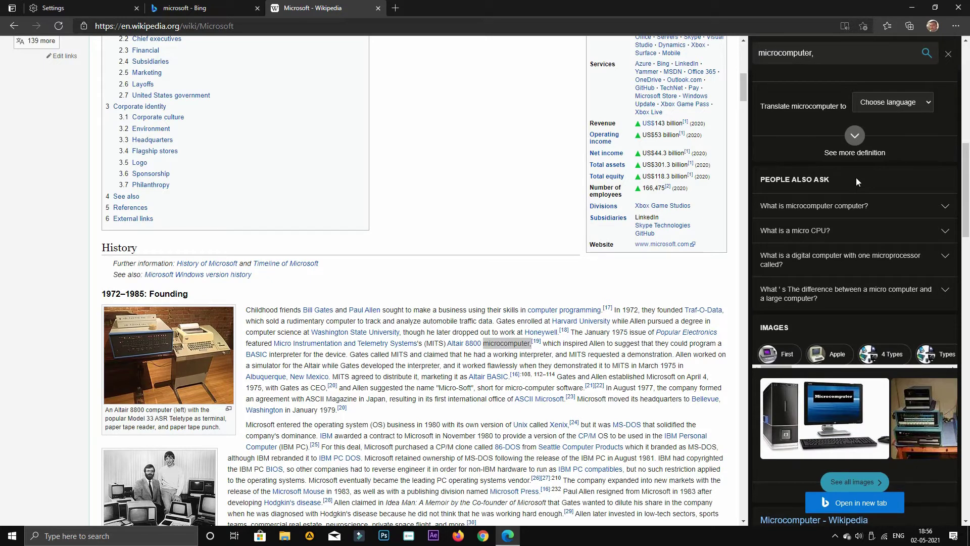
{"action": "scroll", "coordinate": [855, 177], "scroll_direction": "down", "scroll_amount": 3}
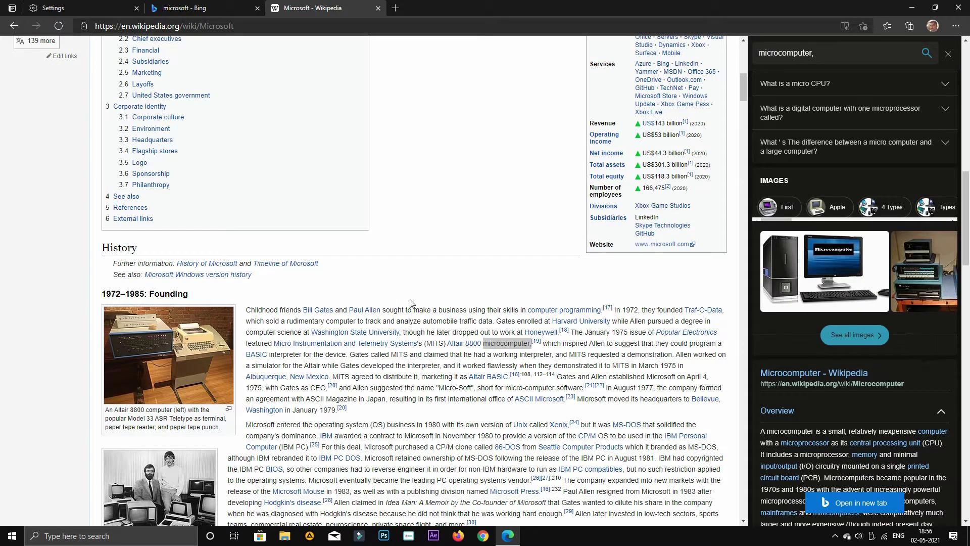
{"action": "scroll", "coordinate": [406, 298], "scroll_direction": "down", "scroll_amount": 10}
{"action": "scroll", "coordinate": [406, 299], "scroll_direction": "down", "scroll_amount": 8}
{"action": "scroll", "coordinate": [843, 191], "scroll_direction": "down", "scroll_amount": 6}
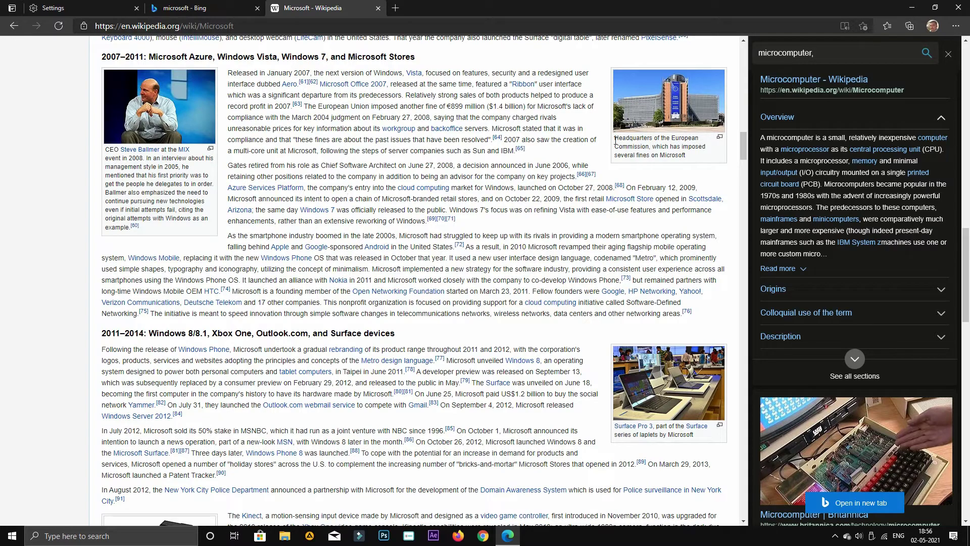
{"action": "left_click", "coordinate": [948, 54]}
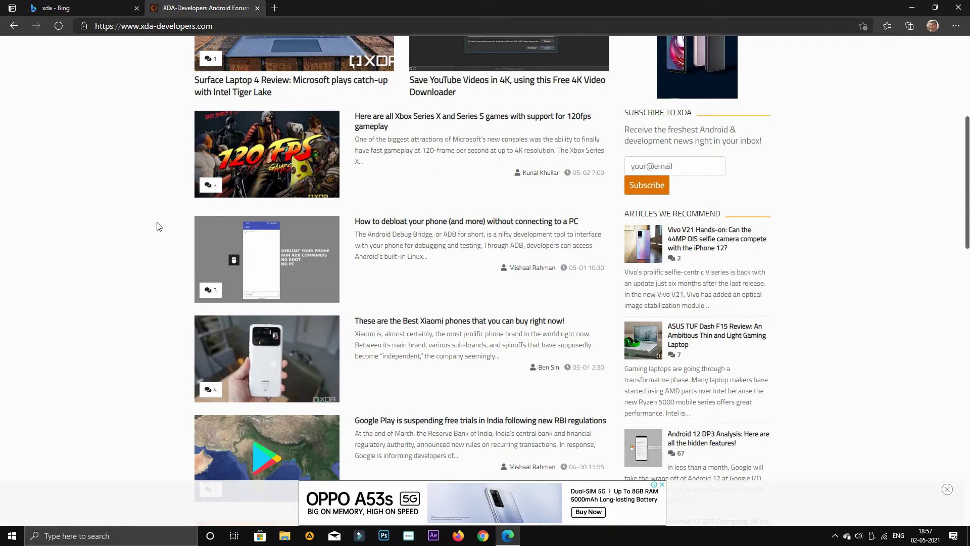
Web capture the "How to debloat your phone" article entry on the XDA page with free selection and open the capture for adding notes.
{"action": "right_click", "coordinate": [157, 223]}
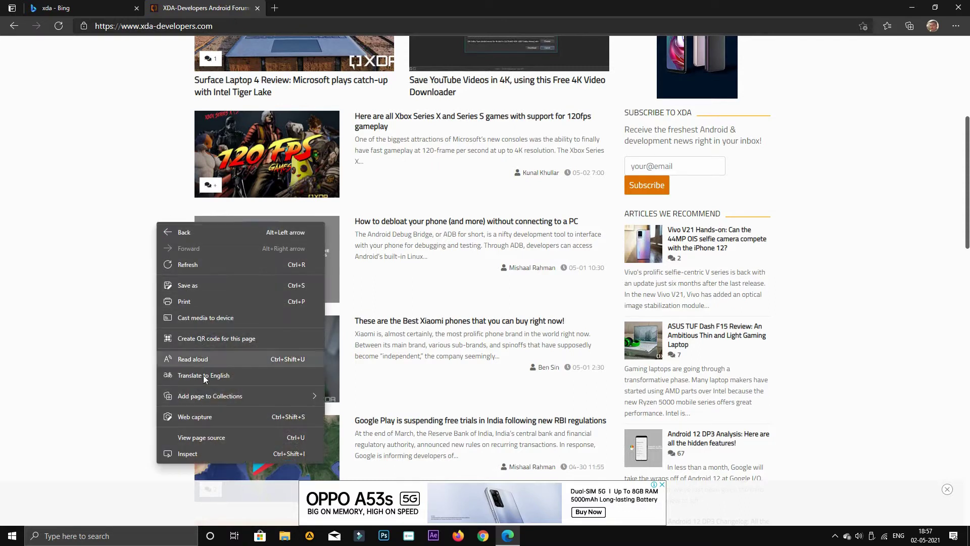
{"action": "left_click", "coordinate": [200, 415]}
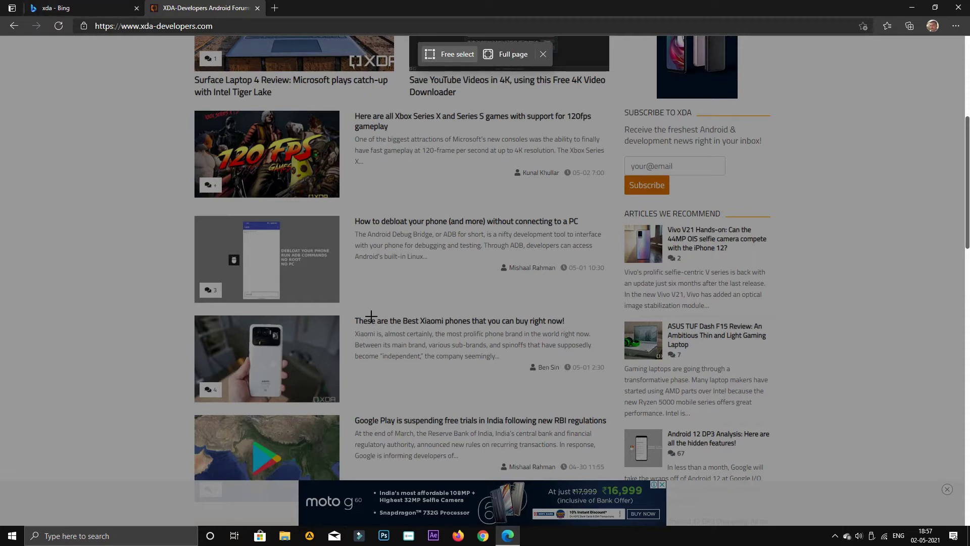
{"action": "left_click", "coordinate": [451, 54]}
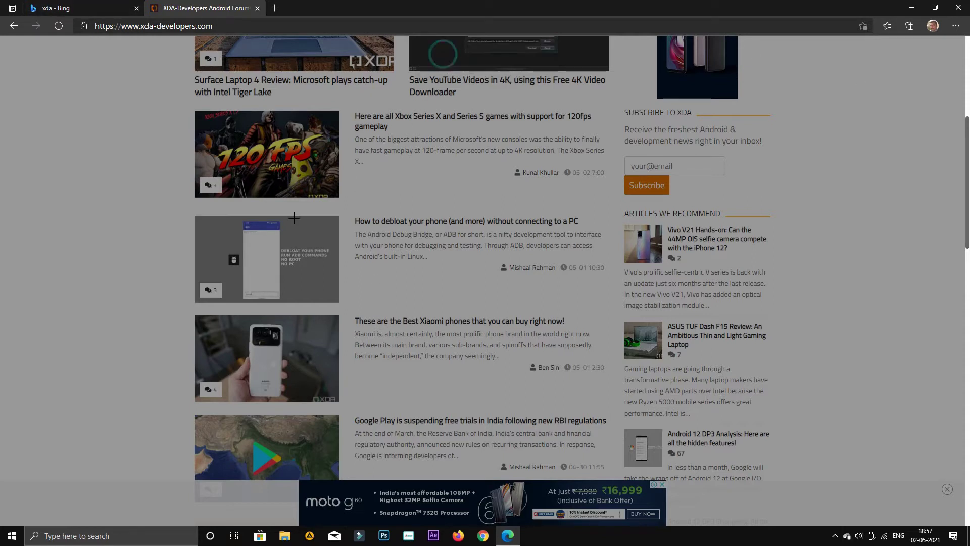
{"action": "left_click_drag", "start_coordinate": [180, 208], "coordinate": [613, 331]}
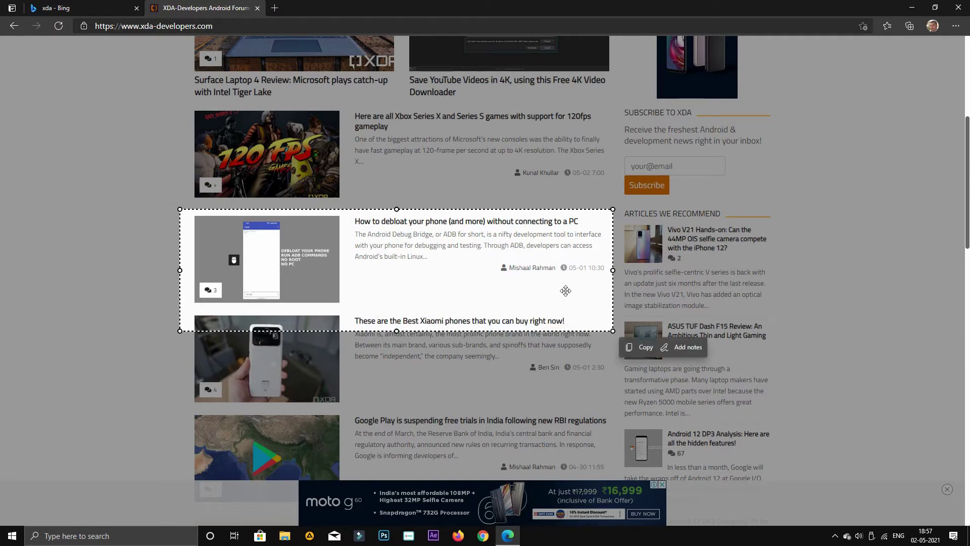
{"action": "left_click", "coordinate": [677, 348]}
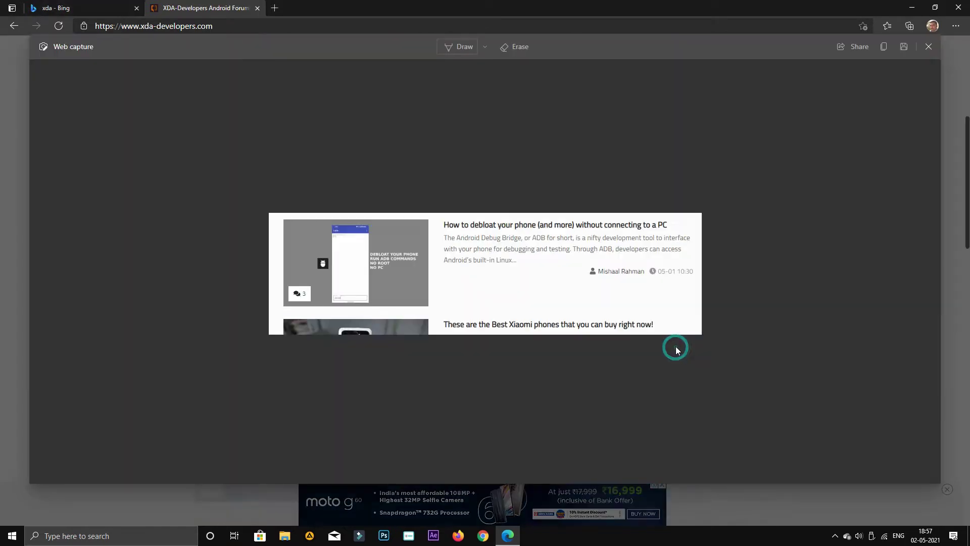
Draw a short pen stroke on the captured image, erase it, and save the capture.
{"action": "left_click", "coordinate": [459, 47]}
{"action": "mouse_move", "coordinate": [425, 250]}
{"action": "left_mouse_down"}
{"action": "mouse_move", "coordinate": [503, 292]}
{"action": "mouse_move", "coordinate": [467, 275]}
{"action": "left_mouse_up"}
{"action": "left_click", "coordinate": [515, 46]}
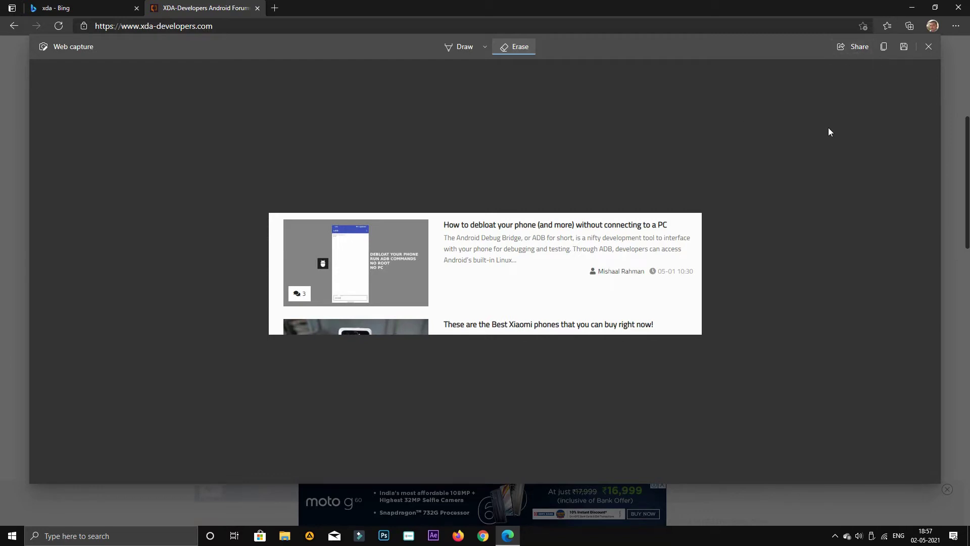
{"action": "left_click", "coordinate": [903, 48]}
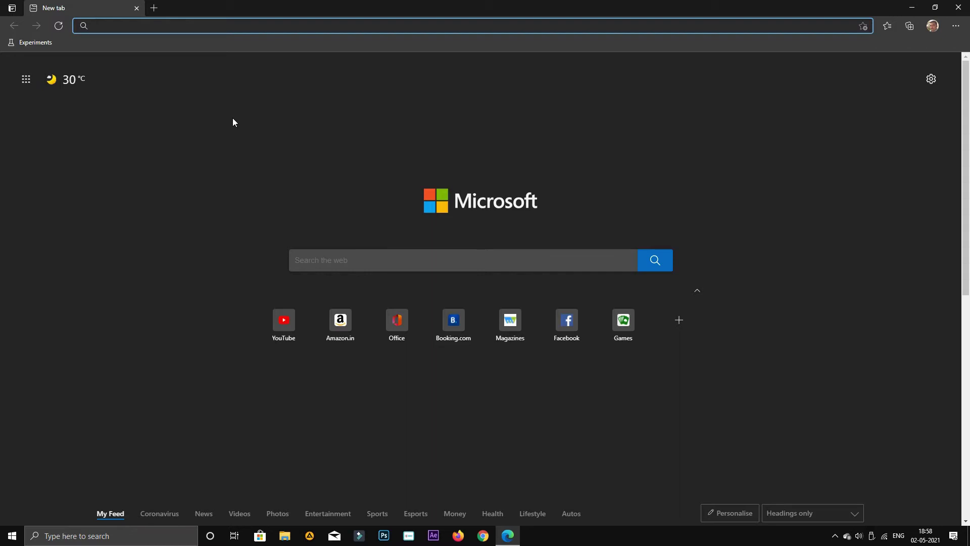
Open YouTube from the new tab page, install it as an app, and close the app's window.
{"action": "left_click", "coordinate": [289, 329]}
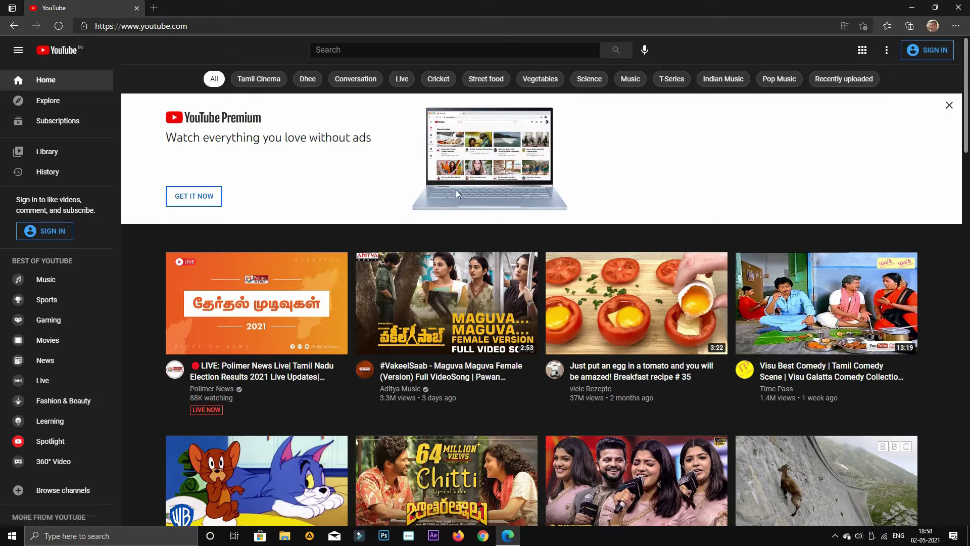
{"action": "left_click", "coordinate": [955, 26]}
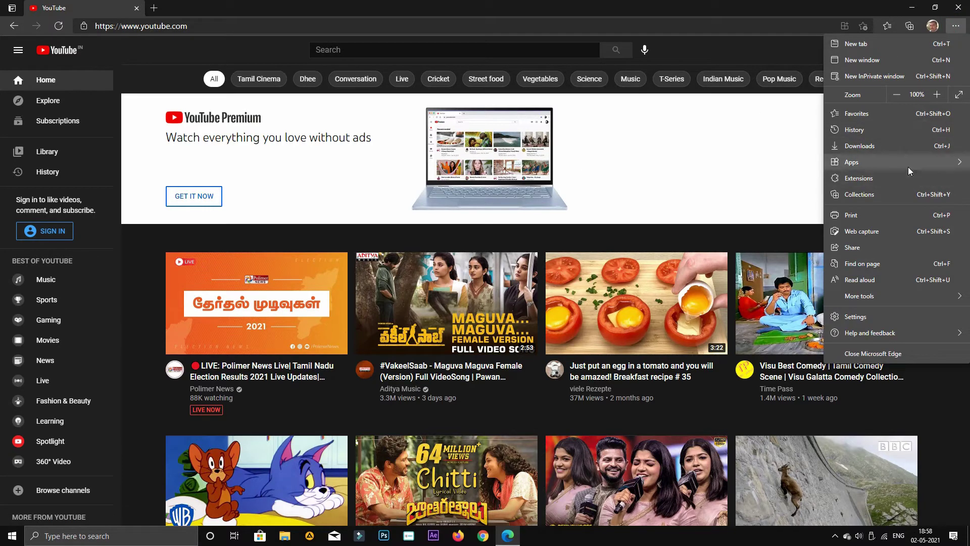
{"action": "mouse_move", "coordinate": [907, 169]}
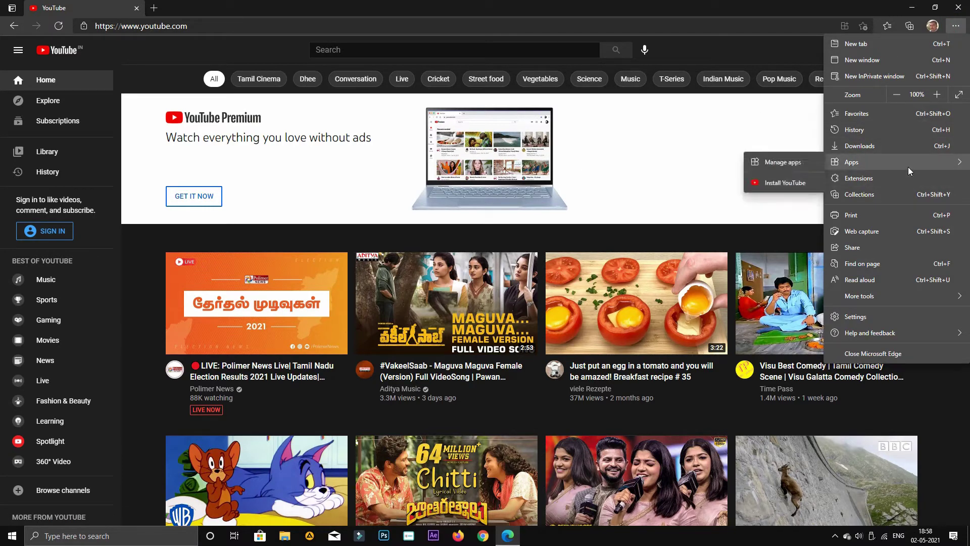
{"action": "left_click", "coordinate": [789, 184]}
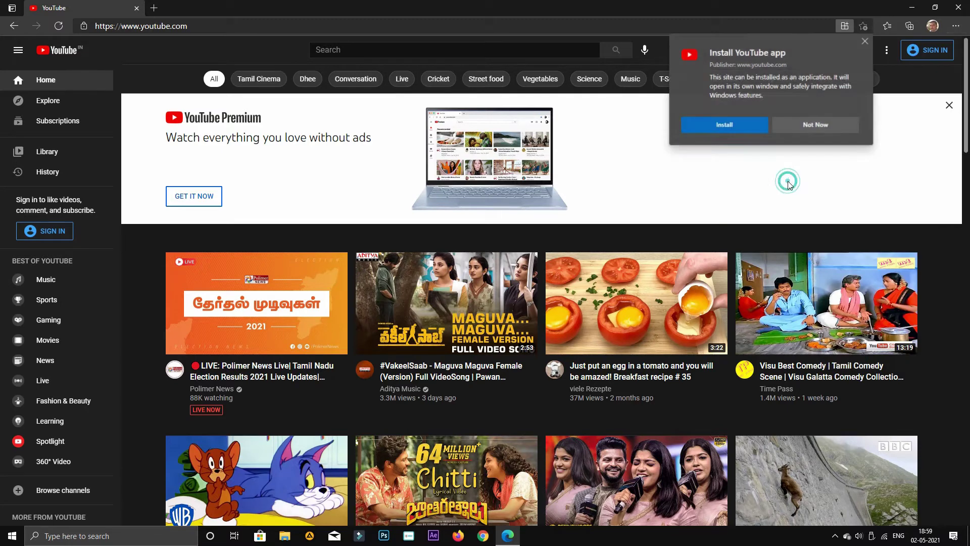
{"action": "left_click", "coordinate": [718, 126]}
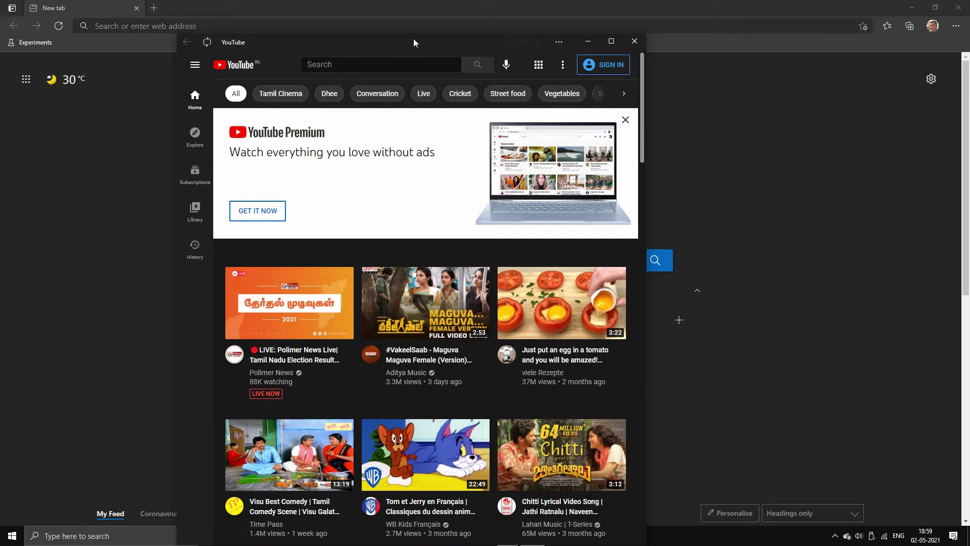
{"action": "left_click_drag", "start_coordinate": [413, 38], "coordinate": [402, 28]}
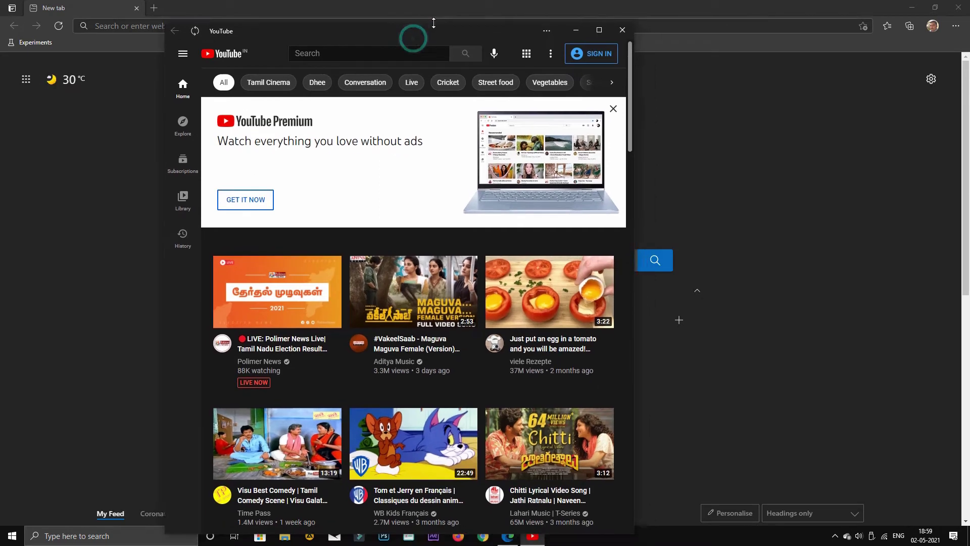
{"action": "left_click", "coordinate": [624, 30]}
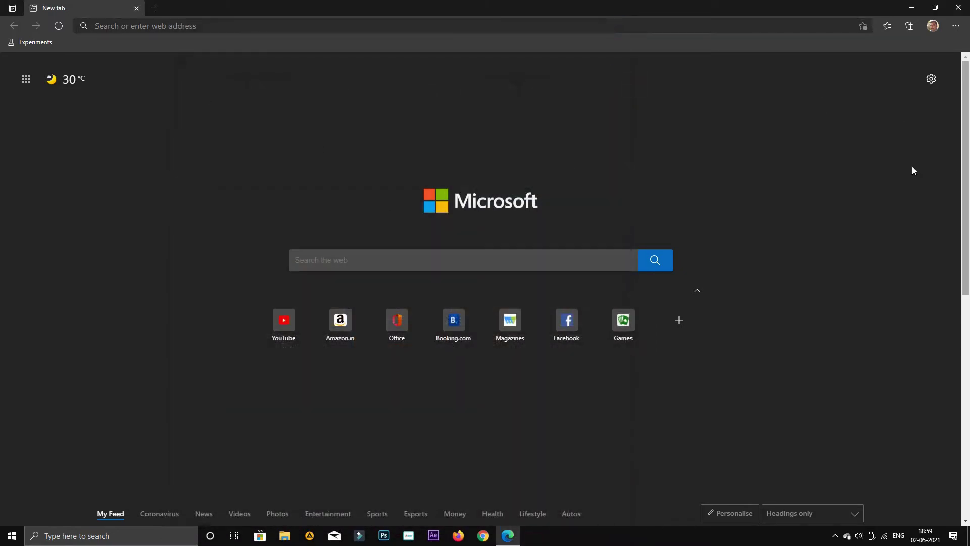
Open the installed apps management page, launch YouTube from there, and close its window.
{"action": "left_click", "coordinate": [961, 30]}
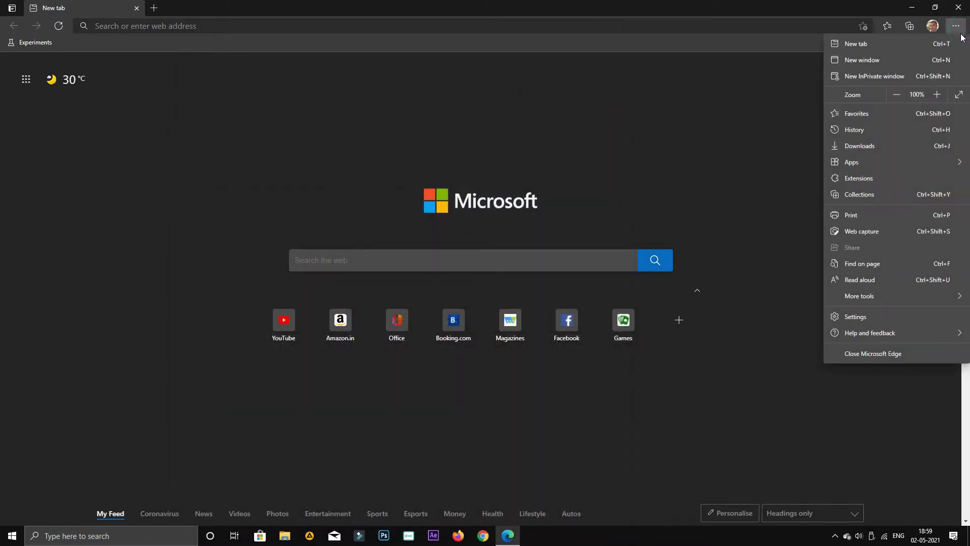
{"action": "mouse_move", "coordinate": [910, 158]}
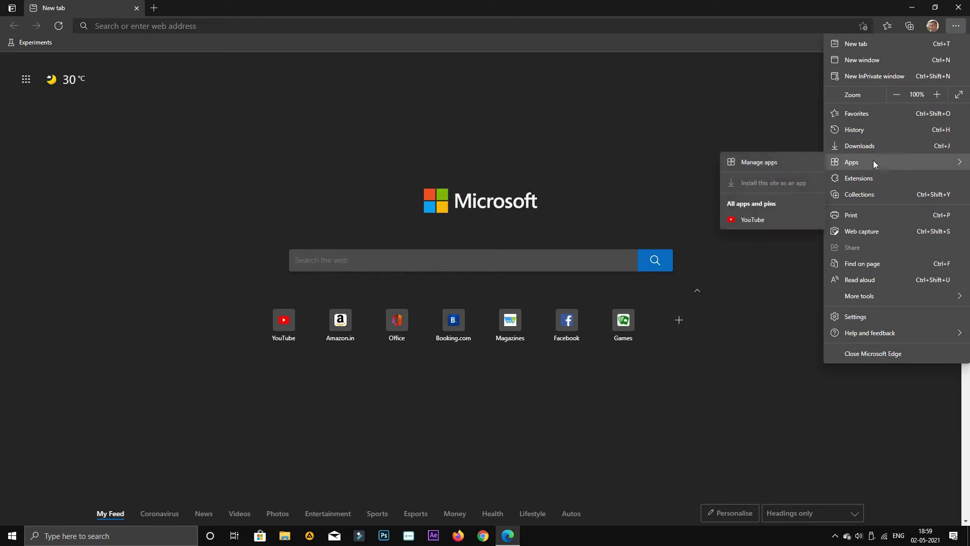
{"action": "left_click", "coordinate": [778, 165]}
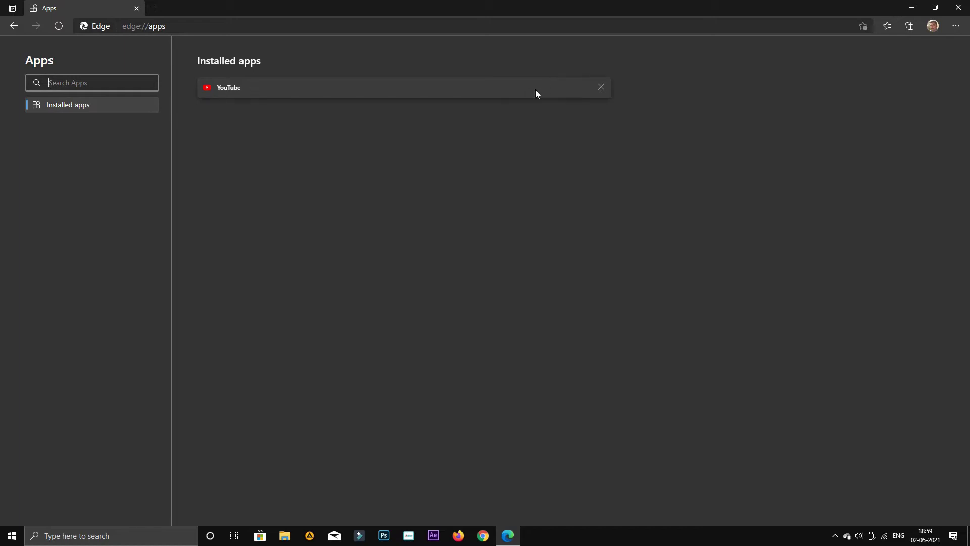
{"action": "left_click", "coordinate": [482, 90]}
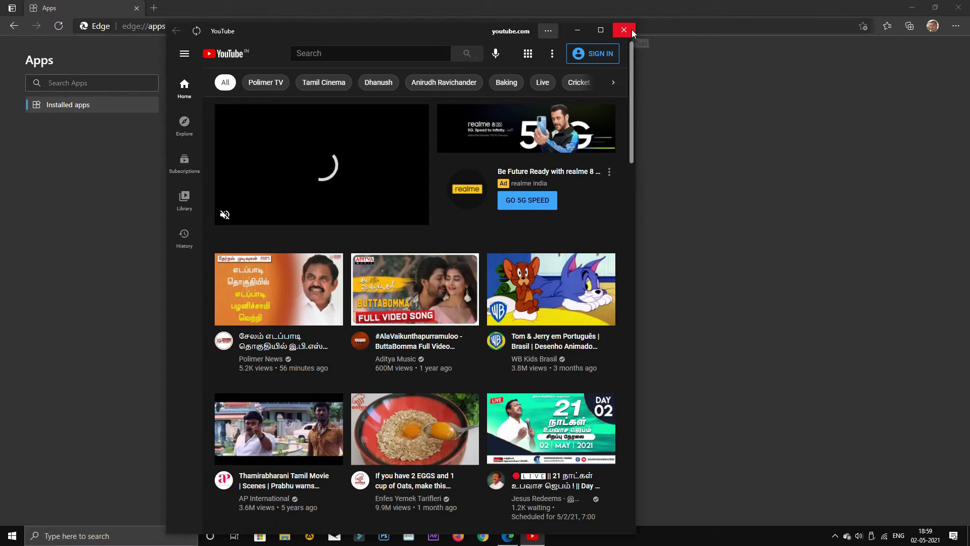
{"action": "left_click", "coordinate": [632, 29]}
Create shortcuts for the installed YouTube app on both the Desktop and the Start menu.
{"action": "right_click", "coordinate": [566, 88]}
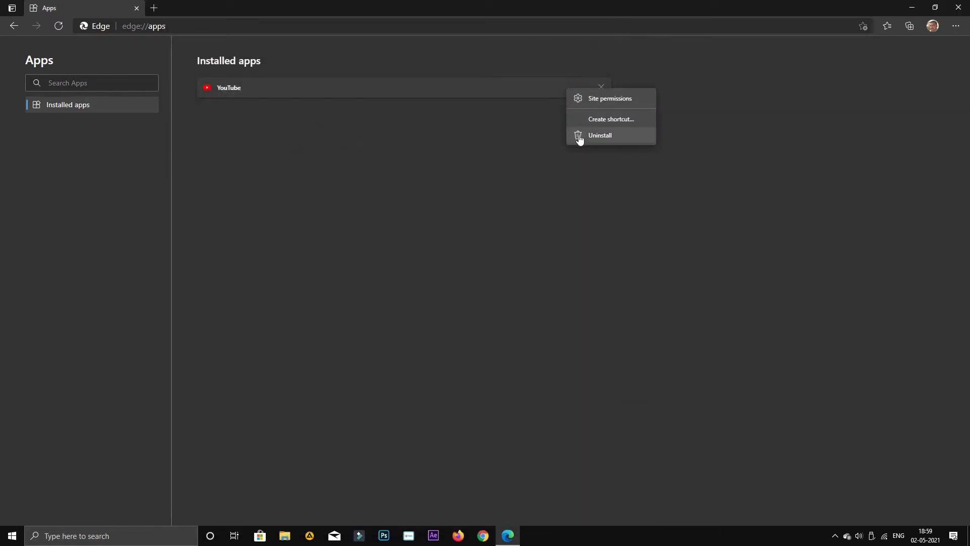
{"action": "left_click", "coordinate": [589, 120]}
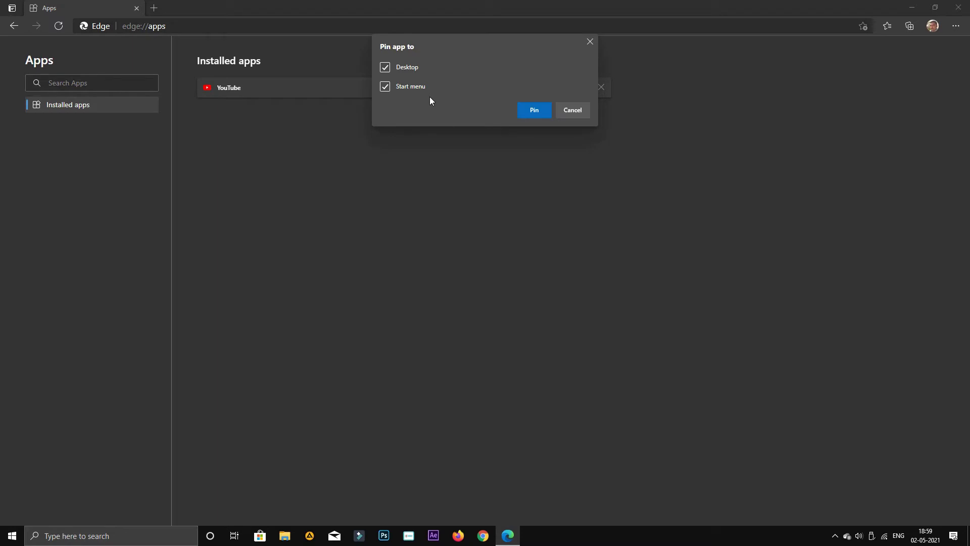
{"action": "left_click", "coordinate": [534, 110]}
Launch YouTube maximized from its desktop shortcut, then close it and return to Microsoft Edge.
{"action": "left_click", "coordinate": [911, 8]}
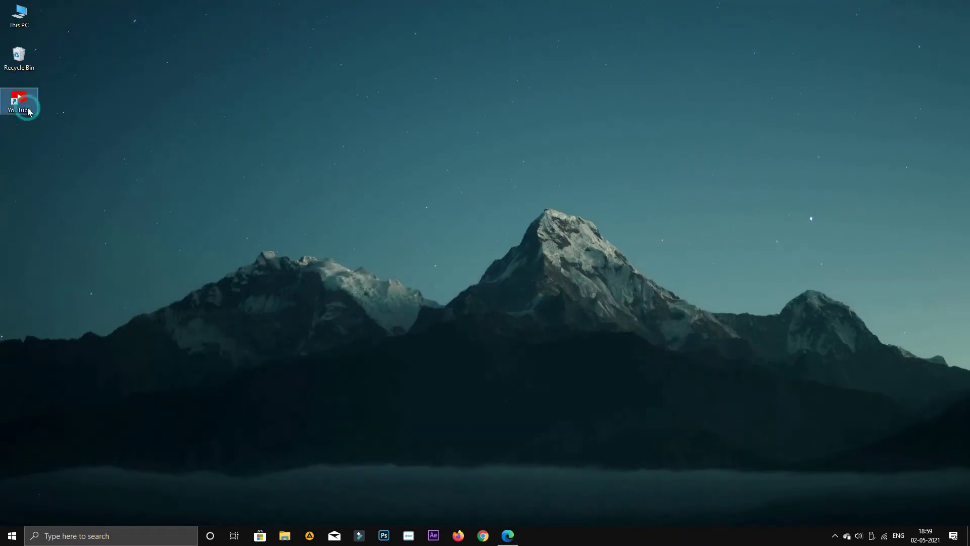
{"action": "double_click", "coordinate": [27, 112]}
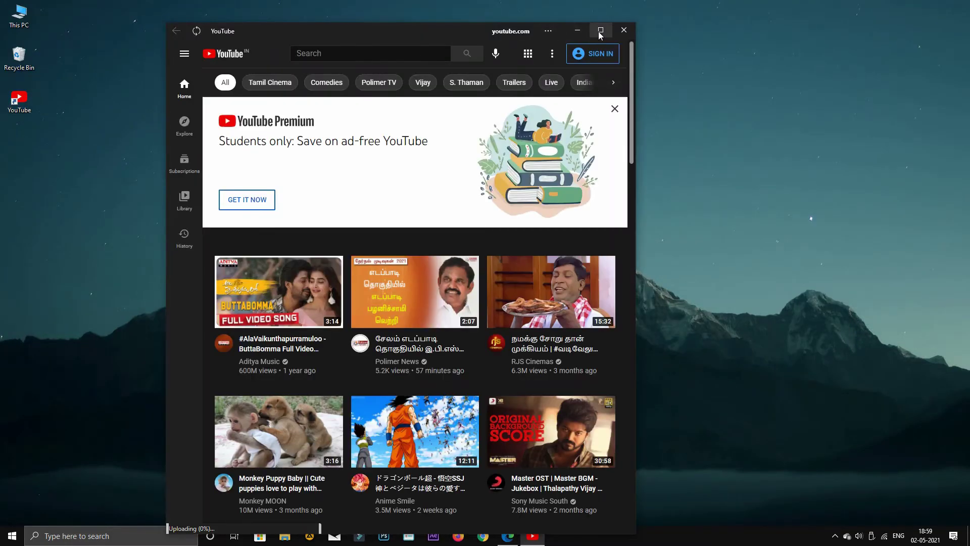
{"action": "left_click", "coordinate": [600, 31]}
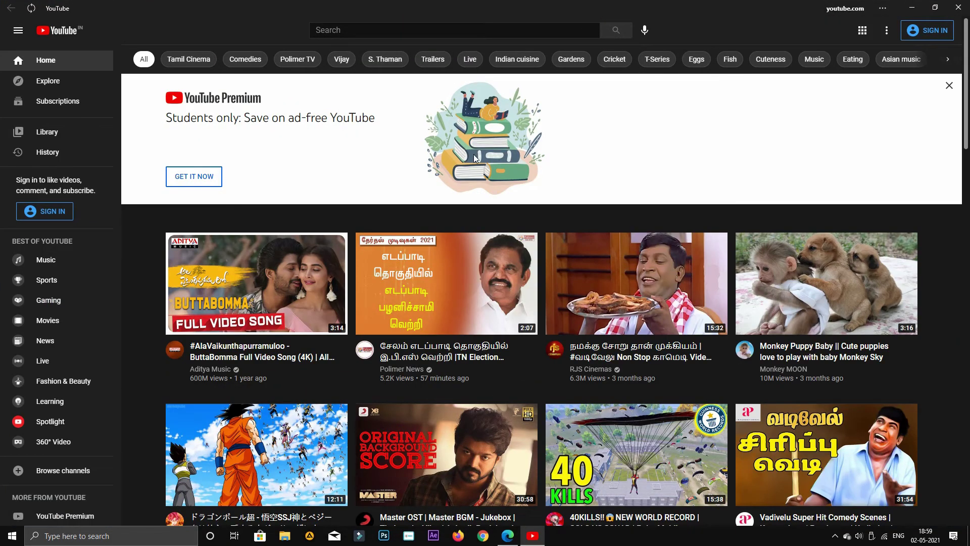
{"action": "left_click", "coordinate": [958, 7]}
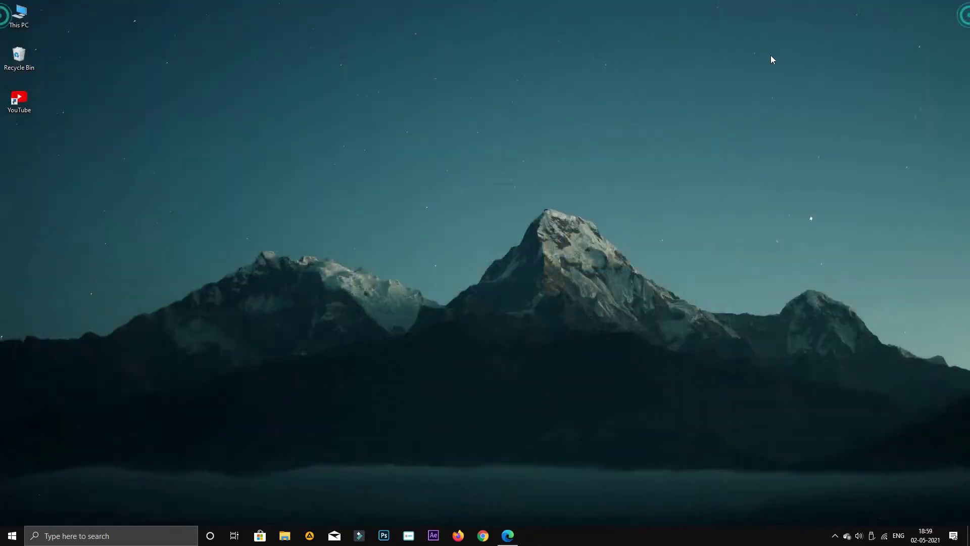
{"action": "left_click", "coordinate": [511, 534]}
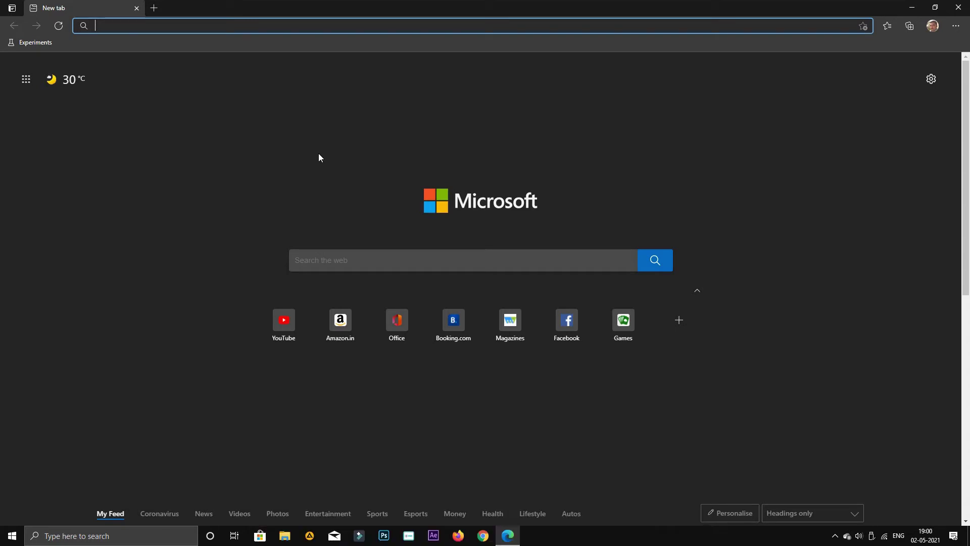
Try vertical tabs with Amazon.in opened in a new tab, and switch back to horizontal tabs.
{"action": "left_click", "coordinate": [12, 8]}
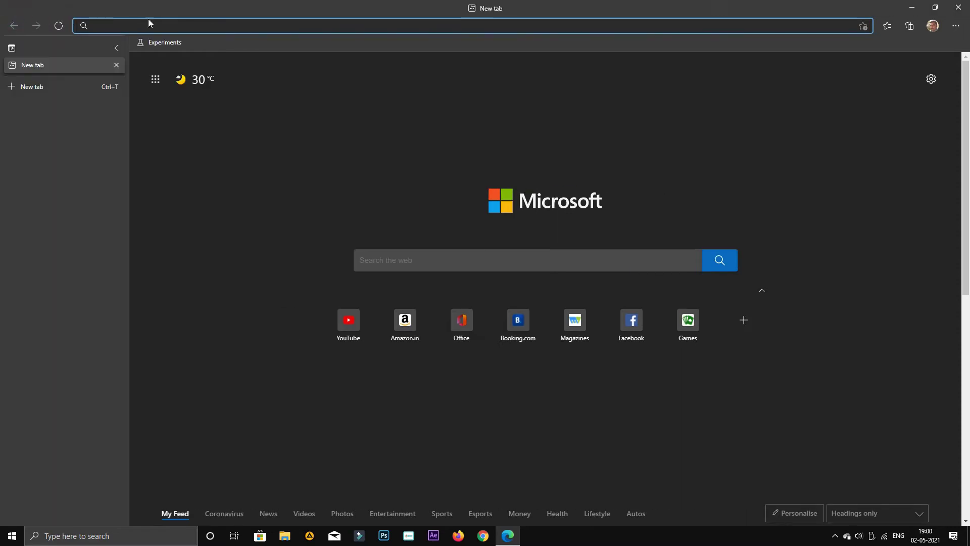
{"action": "left_click", "coordinate": [43, 89]}
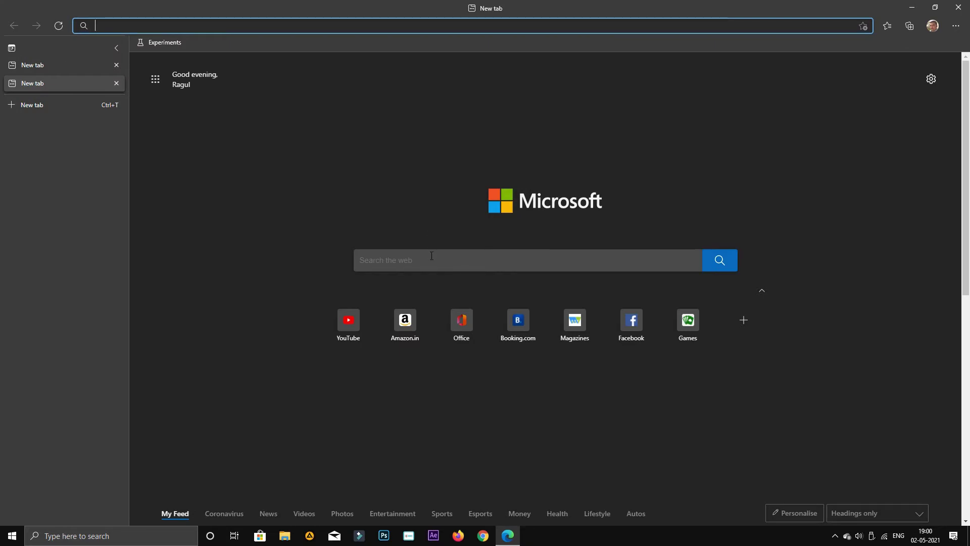
{"action": "left_click", "coordinate": [414, 325]}
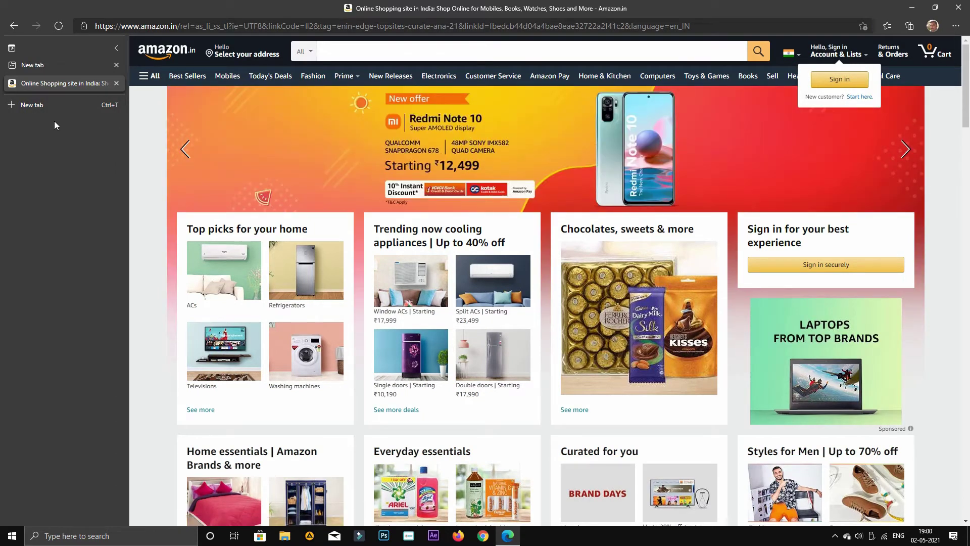
{"action": "left_click", "coordinate": [16, 51]}
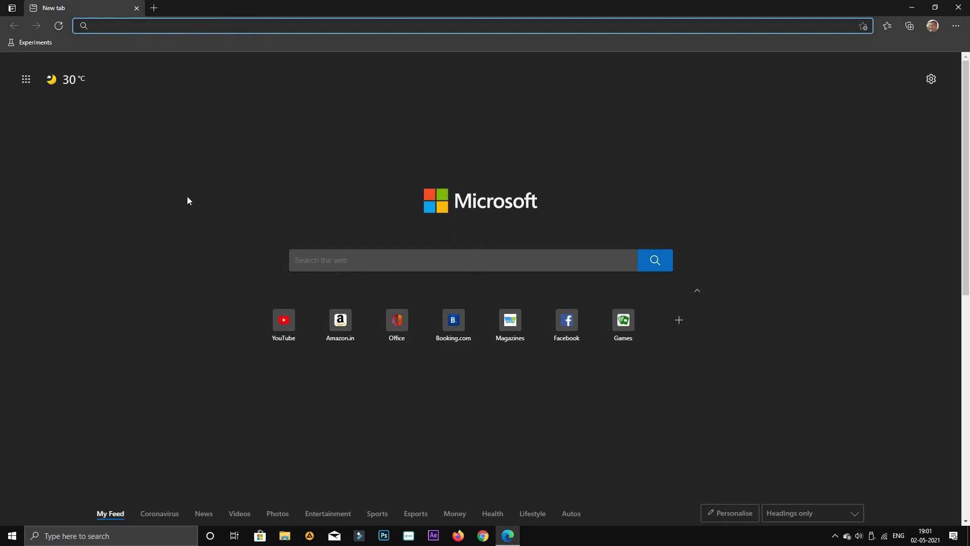
Search for "bill gates" and open the Bill Gates Wikipedia article in Immersive Reader.
{"action": "left_click", "coordinate": [305, 27]}
{"action": "type", "text": "bill "}
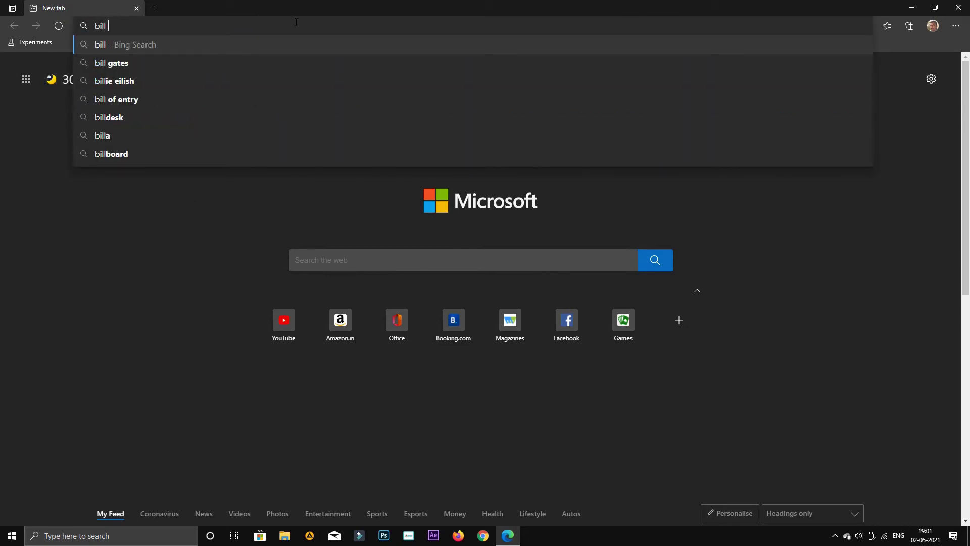
{"action": "type", "text": "ga"}
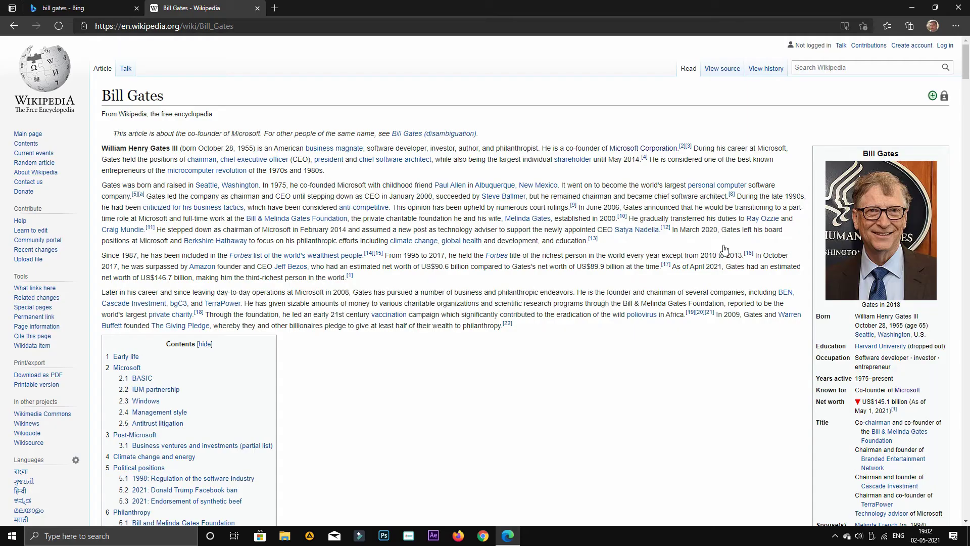
{"action": "left_click", "coordinate": [843, 26]}
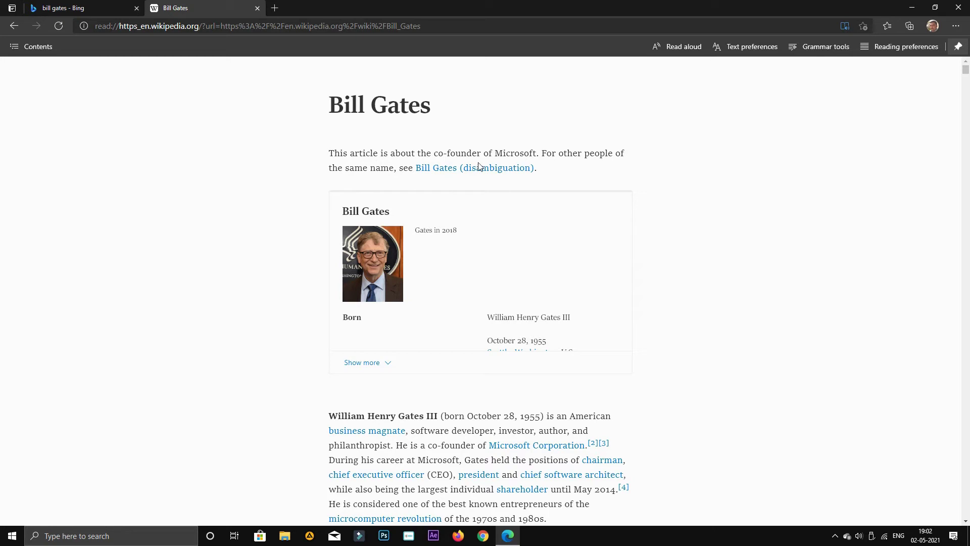
Read the Bill Gates article aloud, pausing to set the voice speed to Slow before resuming.
{"action": "left_click", "coordinate": [687, 46]}
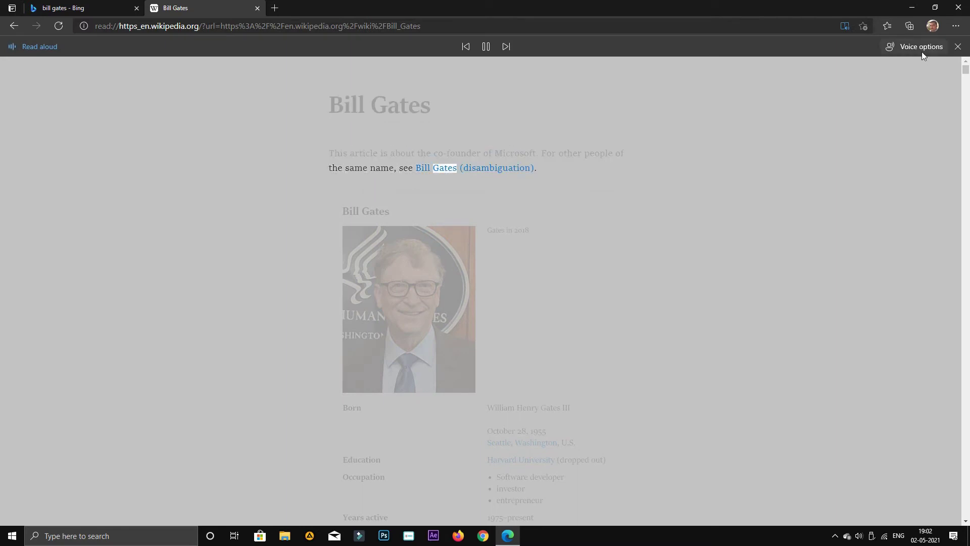
{"action": "left_click", "coordinate": [485, 47]}
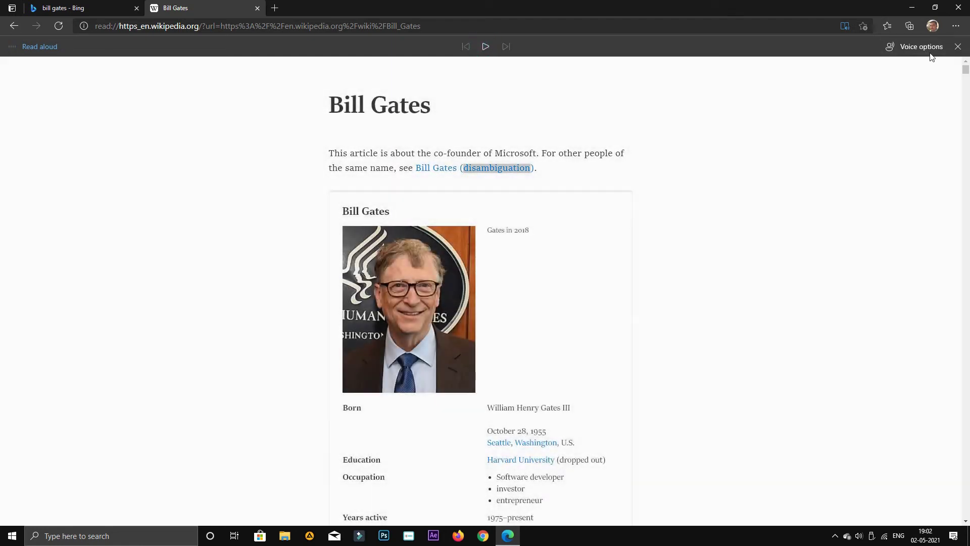
{"action": "left_click", "coordinate": [928, 51]}
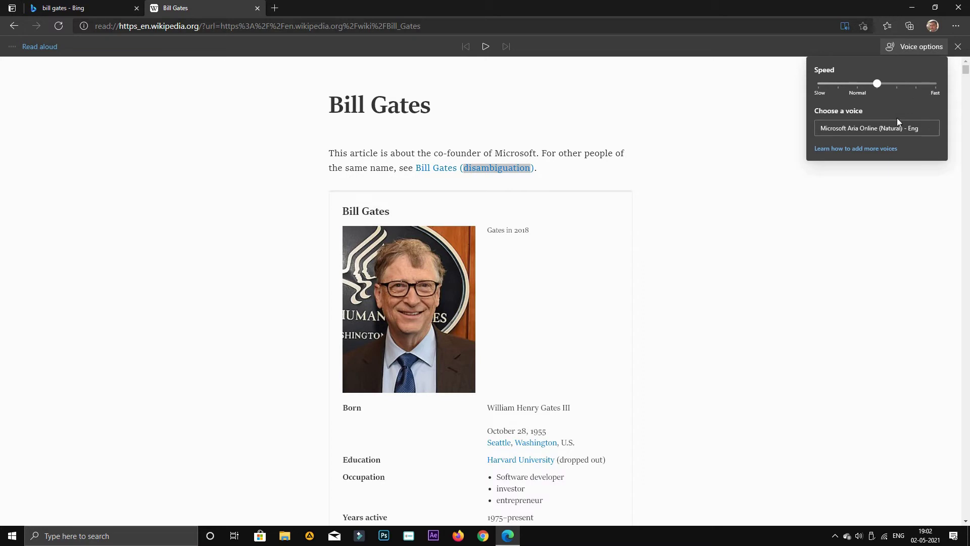
{"action": "left_click", "coordinate": [881, 130]}
{"action": "left_click", "coordinate": [882, 131]}
{"action": "left_click", "coordinate": [818, 84]}
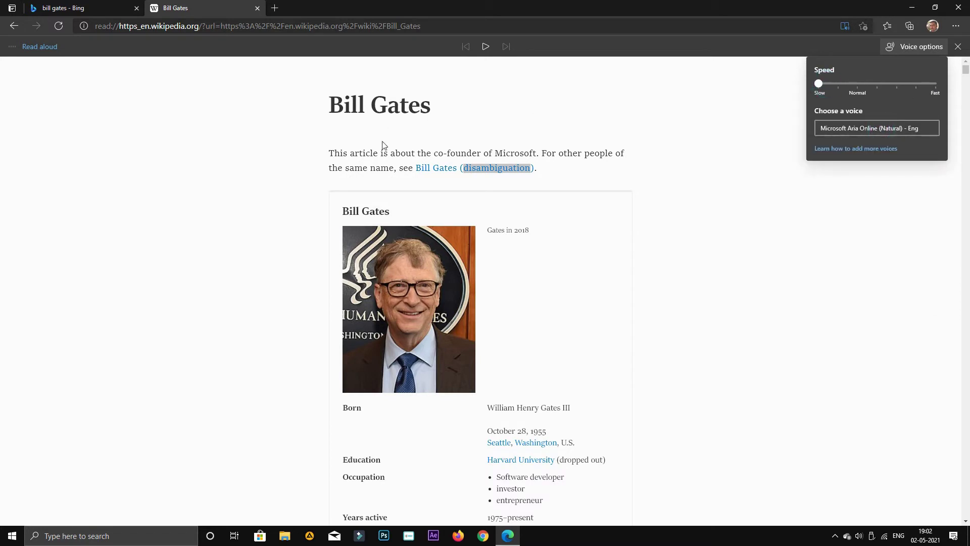
{"action": "left_click", "coordinate": [485, 47]}
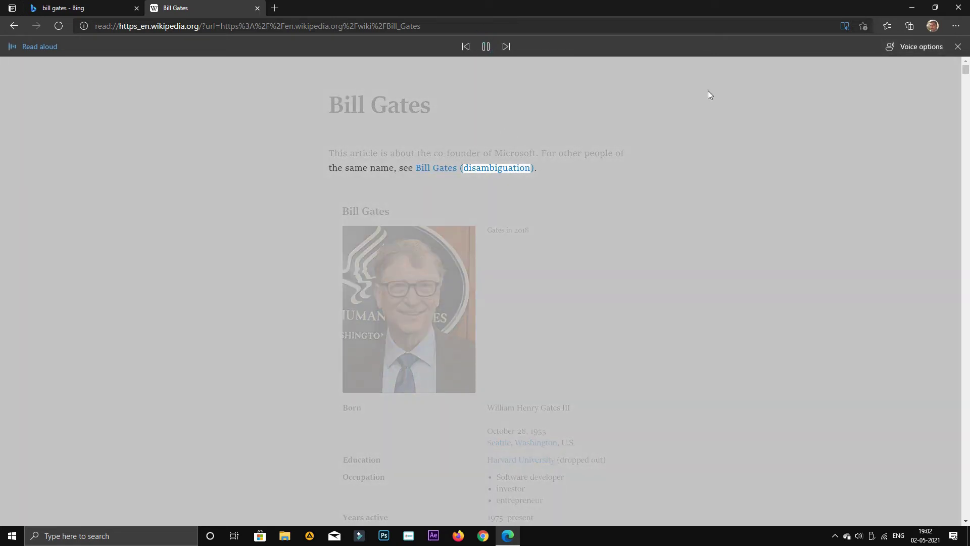
Raise the voice speed in stages from Normal towards Fast while the article is read, and close Read aloud.
{"action": "left_click", "coordinate": [914, 46]}
{"action": "left_click_drag", "start_coordinate": [818, 85], "coordinate": [857, 85]}
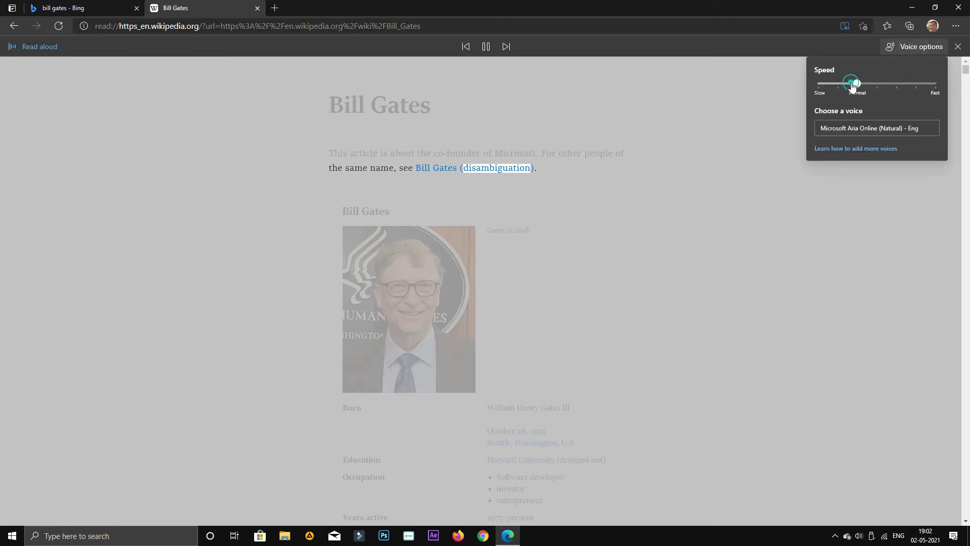
{"action": "left_click", "coordinate": [887, 89]}
{"action": "left_click", "coordinate": [887, 88]}
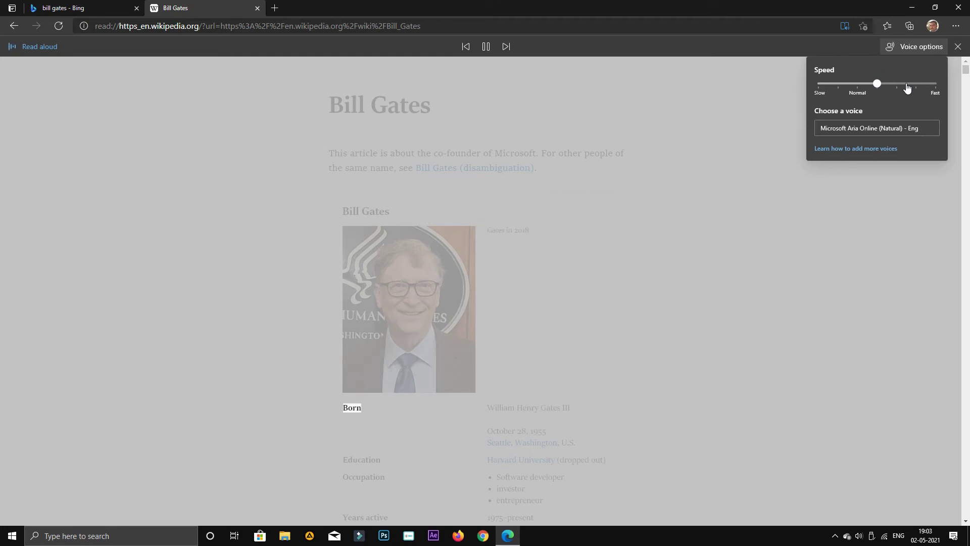
{"action": "left_click", "coordinate": [908, 87]}
{"action": "left_click", "coordinate": [958, 46]}
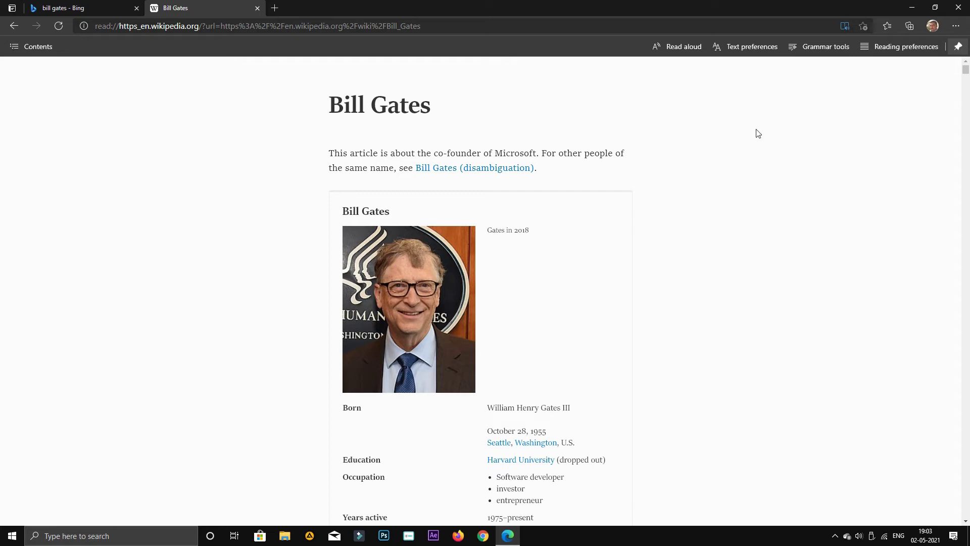
Set the article's text size to Small in the reader's text preferences.
{"action": "left_click", "coordinate": [743, 53]}
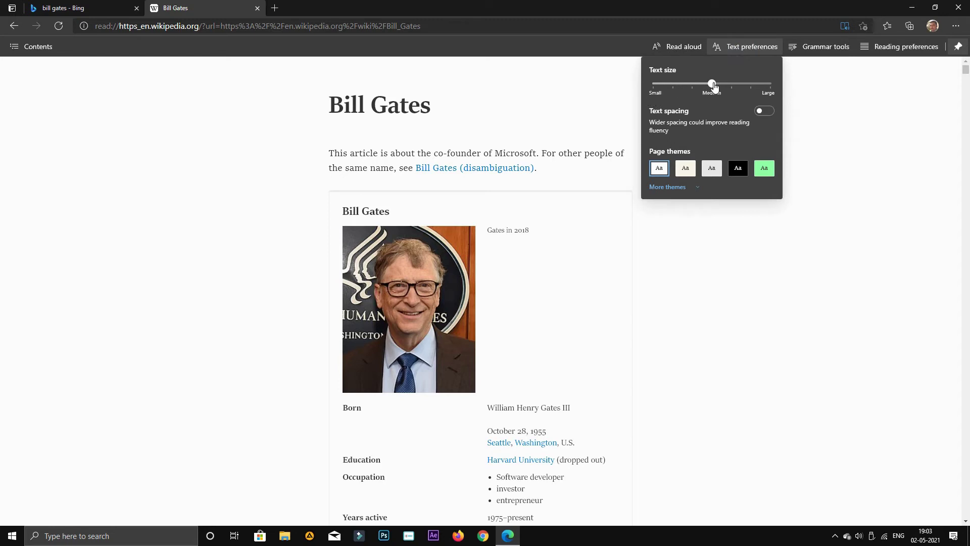
{"action": "left_click_drag", "start_coordinate": [714, 86], "coordinate": [635, 86]}
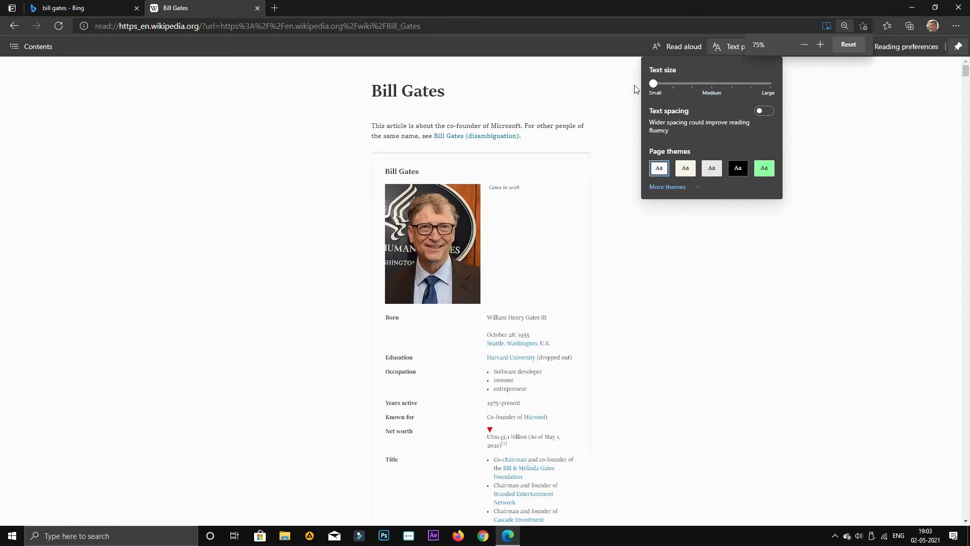
Set the article's text size to Medium and turn on wider text spacing.
{"action": "left_click_drag", "start_coordinate": [653, 84], "coordinate": [699, 101]}
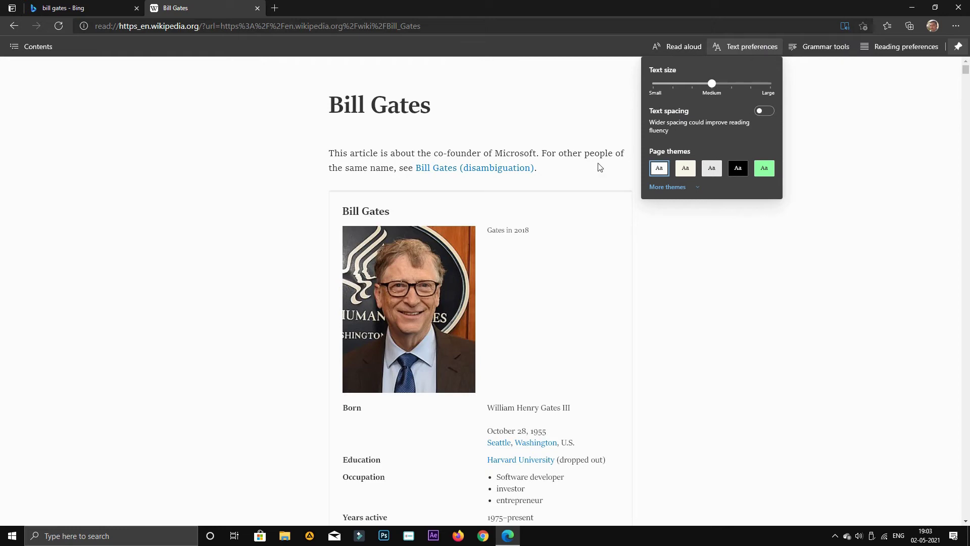
{"action": "left_click", "coordinate": [768, 111]}
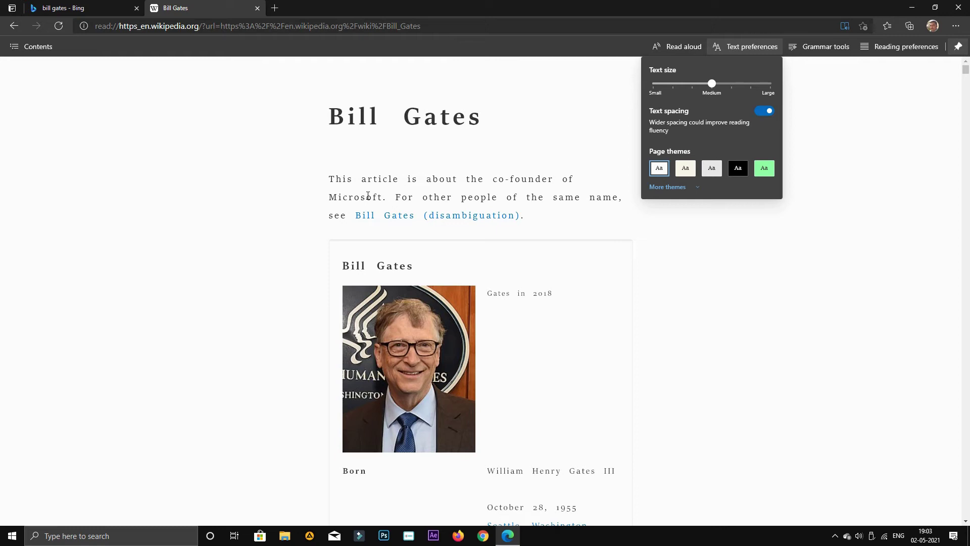
{"action": "left_click", "coordinate": [761, 112]}
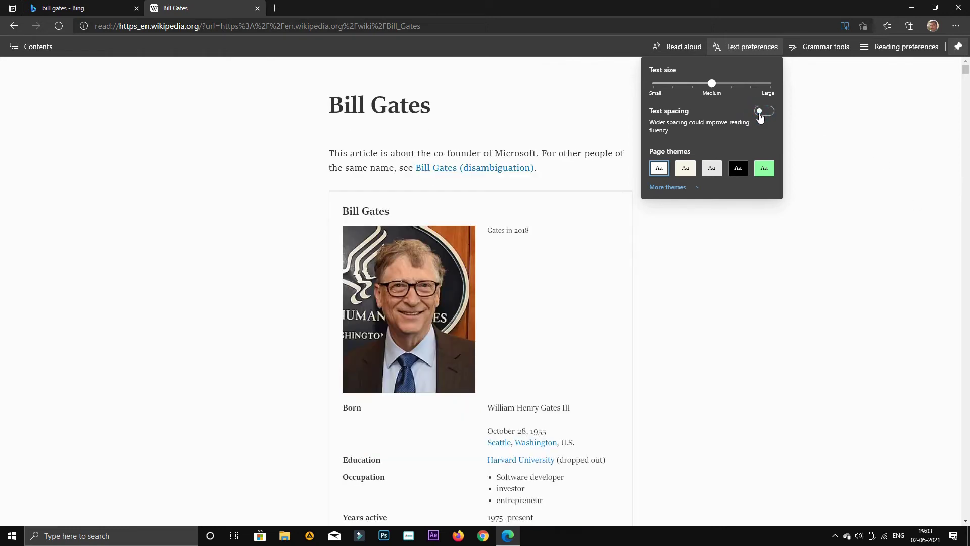
{"action": "left_click", "coordinate": [760, 113]}
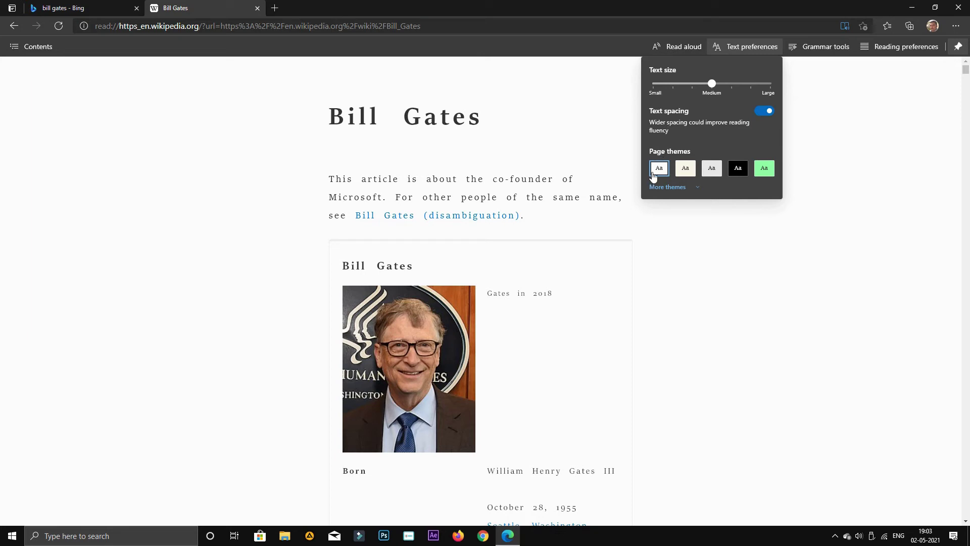
Try the cream, grey, black, green and pink page themes, and return the article to the white theme.
{"action": "left_click", "coordinate": [685, 172]}
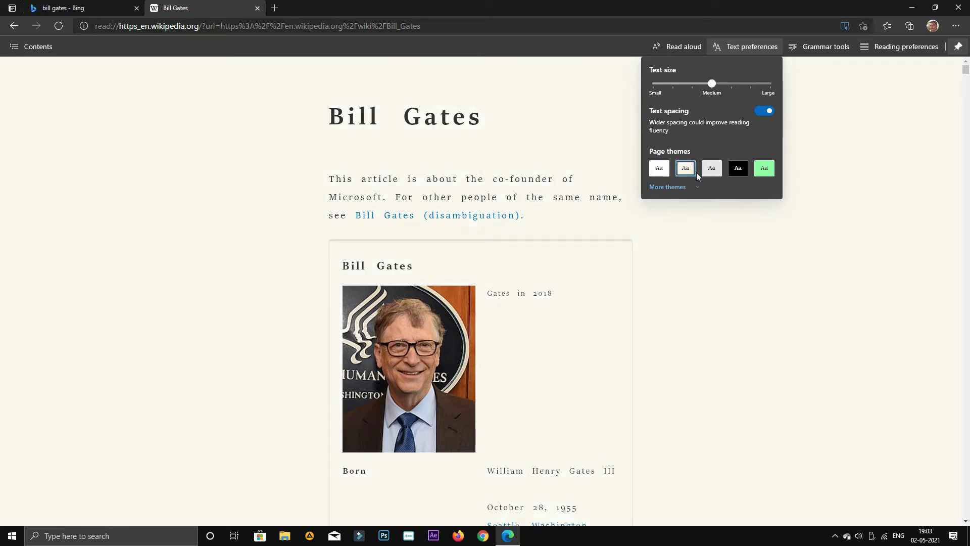
{"action": "left_click", "coordinate": [711, 175]}
{"action": "left_click", "coordinate": [730, 174]}
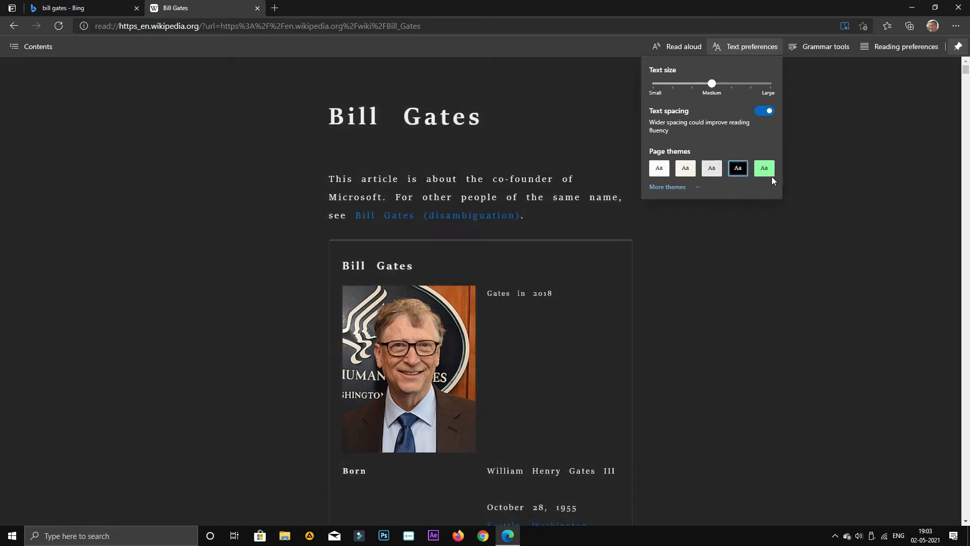
{"action": "left_click", "coordinate": [771, 174]}
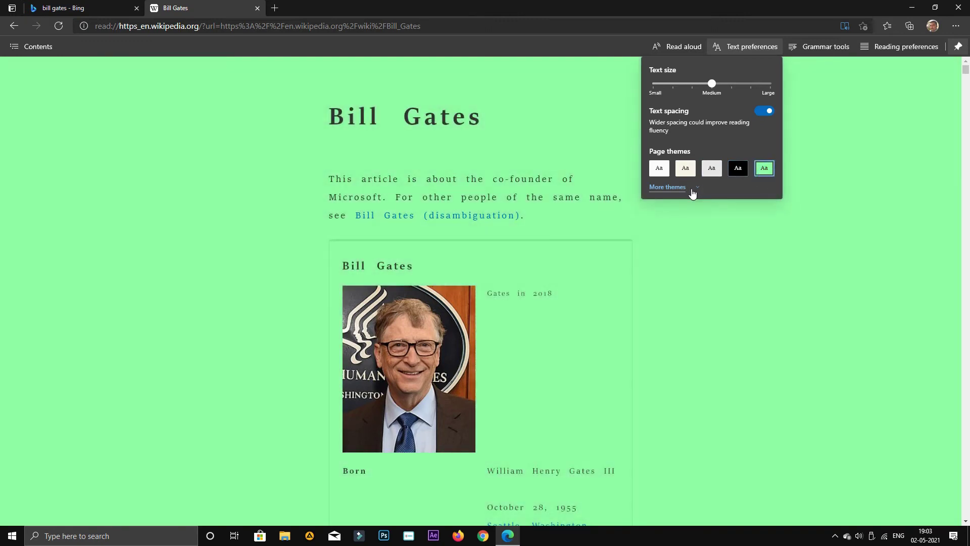
{"action": "left_click", "coordinate": [697, 187]}
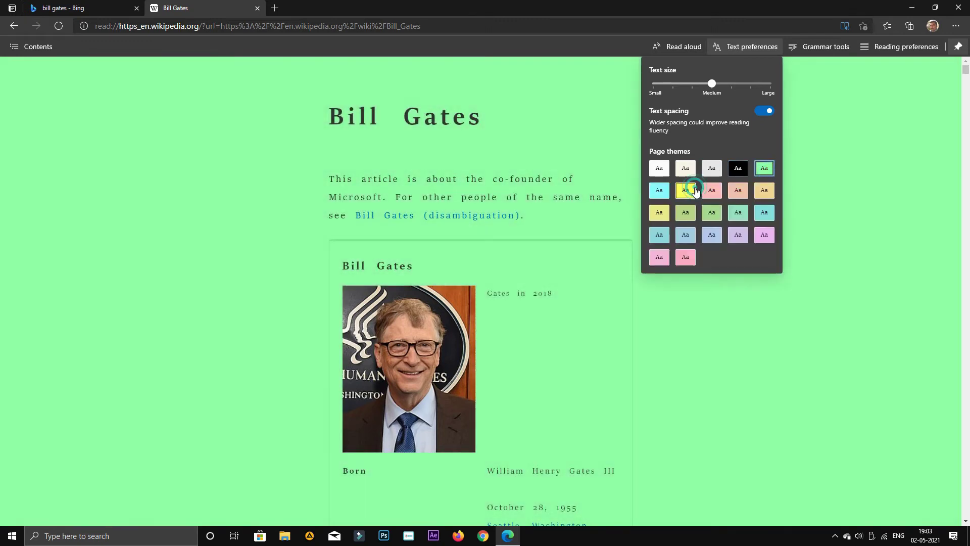
{"action": "left_click", "coordinate": [690, 258]}
{"action": "left_click", "coordinate": [661, 170]}
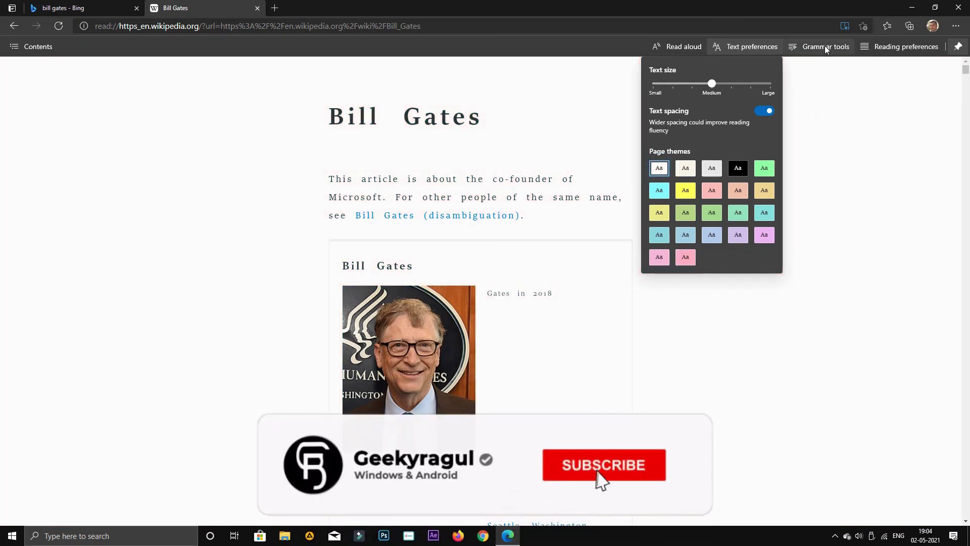
Try splitting the article's words into syllables with the grammar tools, and turn the splitting off again.
{"action": "left_click", "coordinate": [824, 46]}
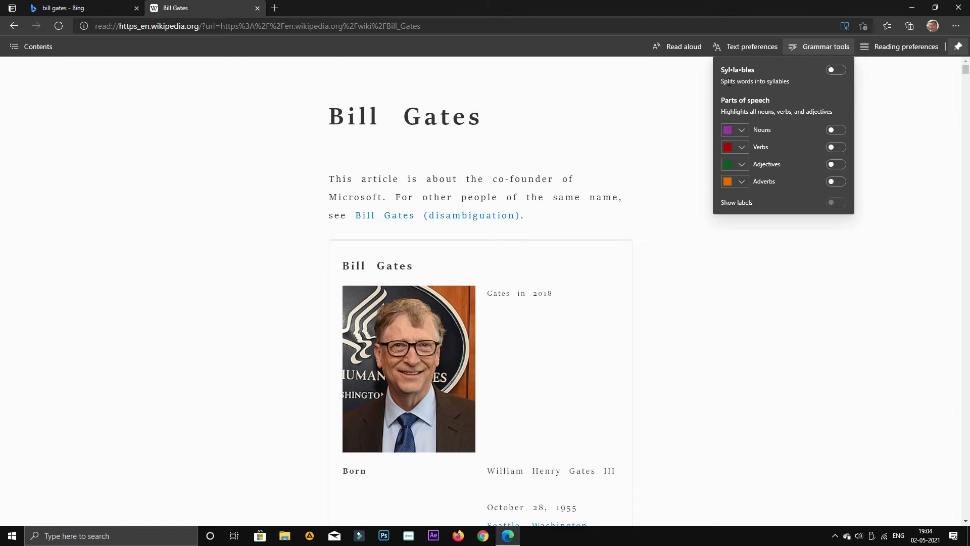
{"action": "left_click", "coordinate": [837, 72]}
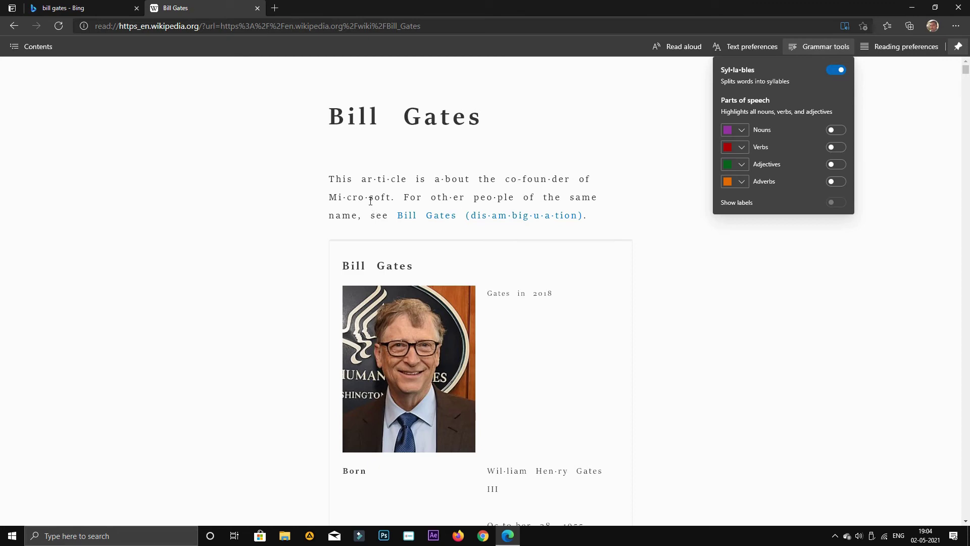
{"action": "scroll", "coordinate": [464, 200], "scroll_direction": "down", "scroll_amount": 4}
{"action": "scroll", "coordinate": [464, 202], "scroll_direction": "up", "scroll_amount": 4}
{"action": "left_click", "coordinate": [837, 71]}
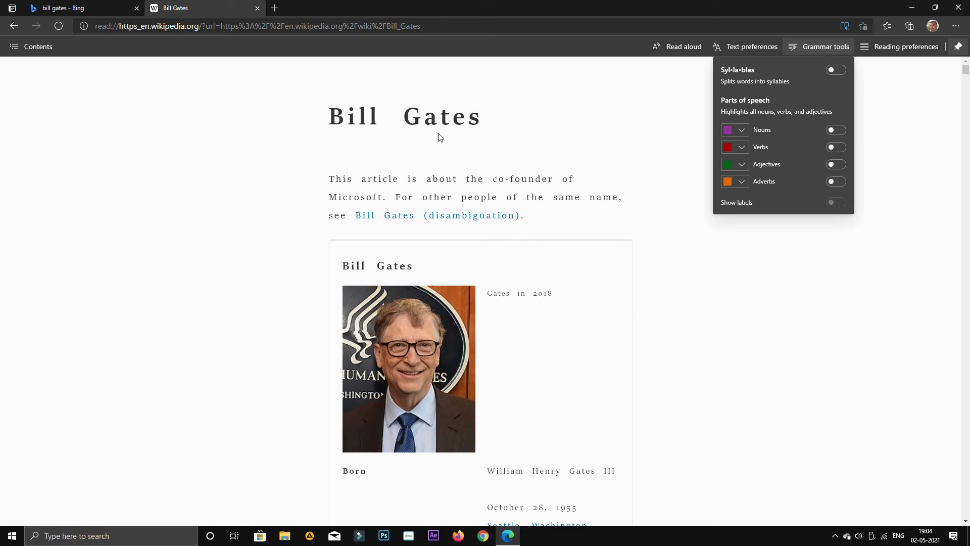
Turn on part-of-speech highlighting for nouns, verbs, adjectives and adverbs in the article.
{"action": "scroll", "coordinate": [452, 174], "scroll_direction": "down", "scroll_amount": 1}
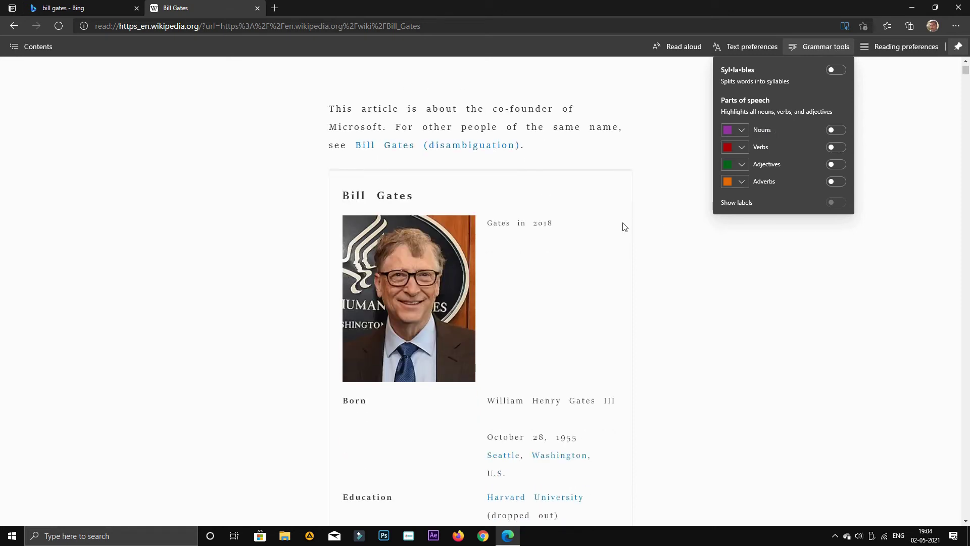
{"action": "scroll", "coordinate": [708, 184], "scroll_direction": "up", "scroll_amount": 1}
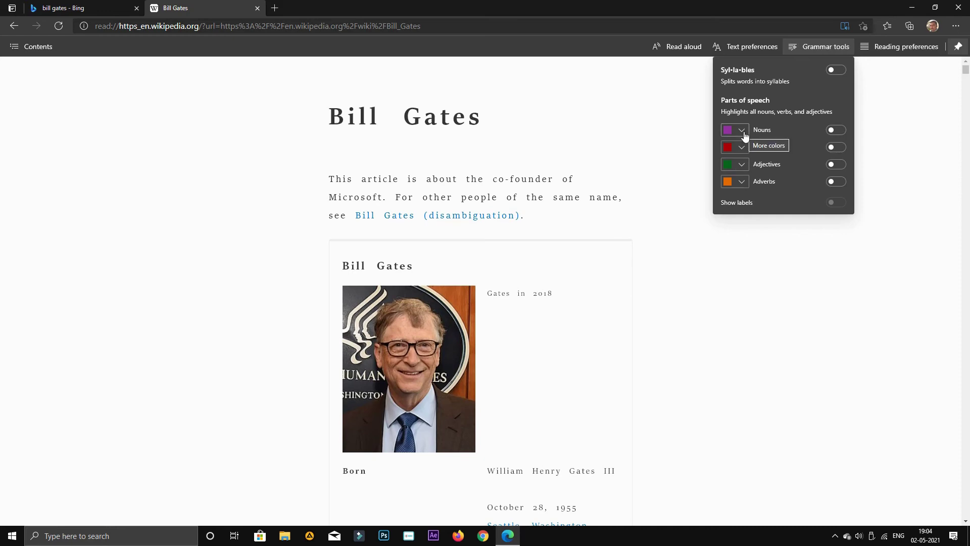
{"action": "left_click", "coordinate": [741, 131]}
{"action": "left_click", "coordinate": [743, 131]}
{"action": "left_click", "coordinate": [836, 130]}
{"action": "scroll", "coordinate": [772, 147], "scroll_direction": "down", "scroll_amount": 5}
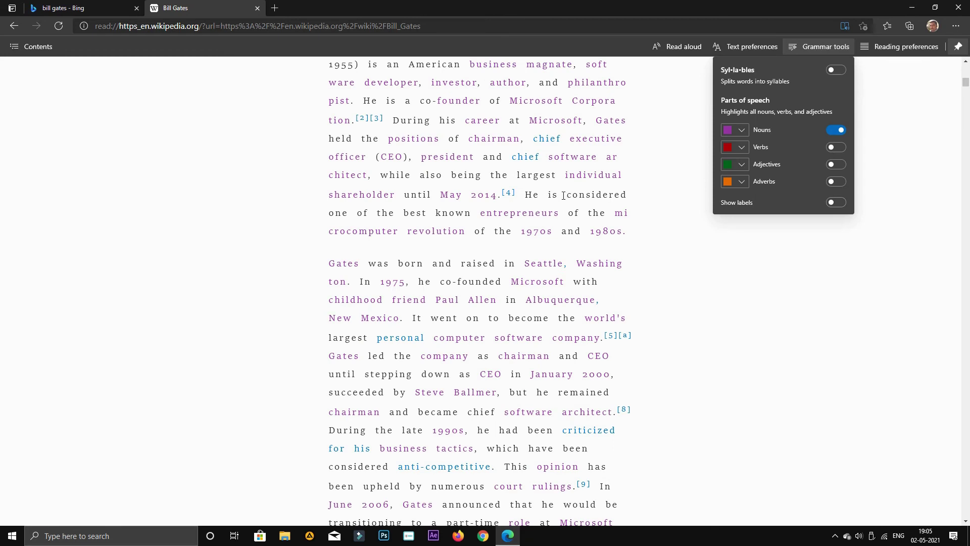
{"action": "left_click", "coordinate": [836, 147]}
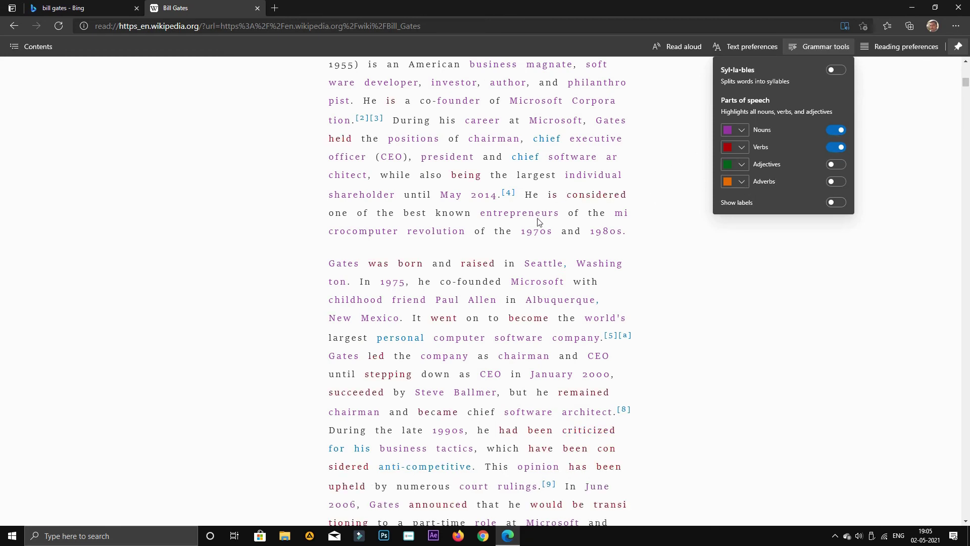
{"action": "left_click", "coordinate": [837, 169]}
{"action": "left_click", "coordinate": [837, 182]}
{"action": "scroll", "coordinate": [571, 243], "scroll_direction": "up", "scroll_amount": 1}
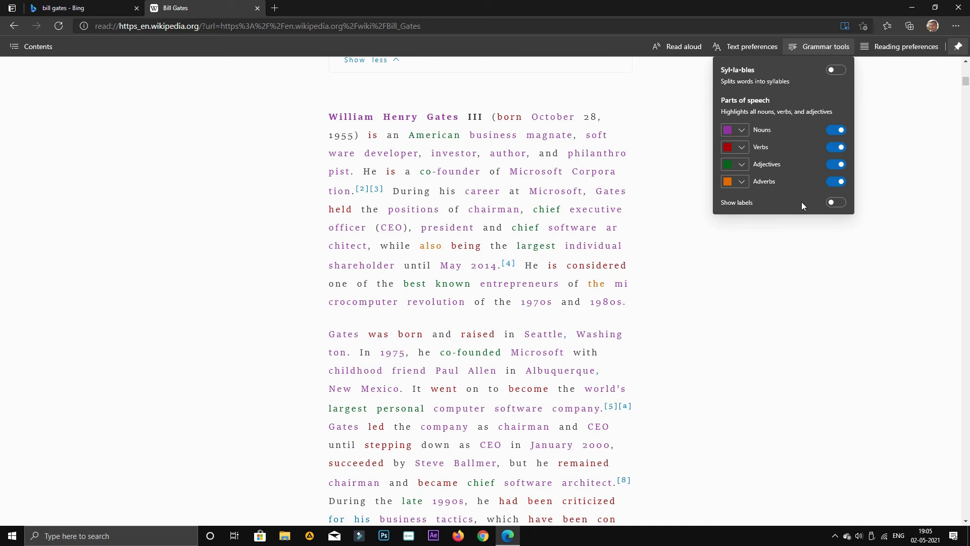
Show the part-of-speech labels above the highlighted words, toggling them off and on once to compare.
{"action": "left_click", "coordinate": [836, 202]}
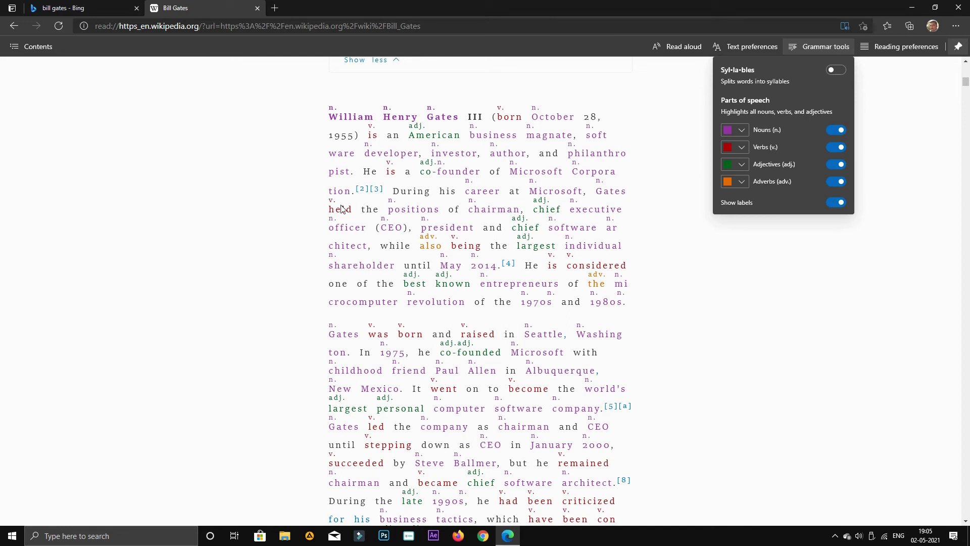
{"action": "left_click", "coordinate": [836, 203]}
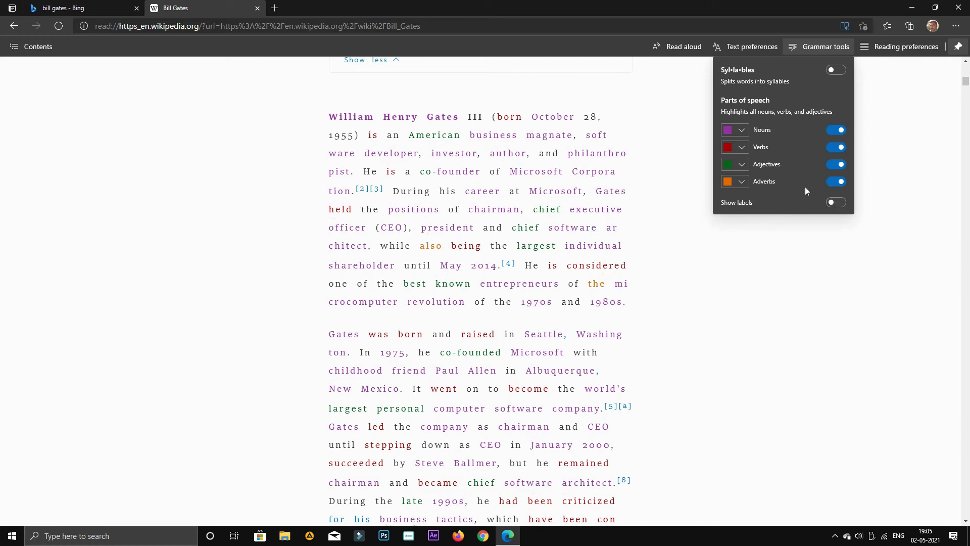
{"action": "left_click", "coordinate": [836, 202]}
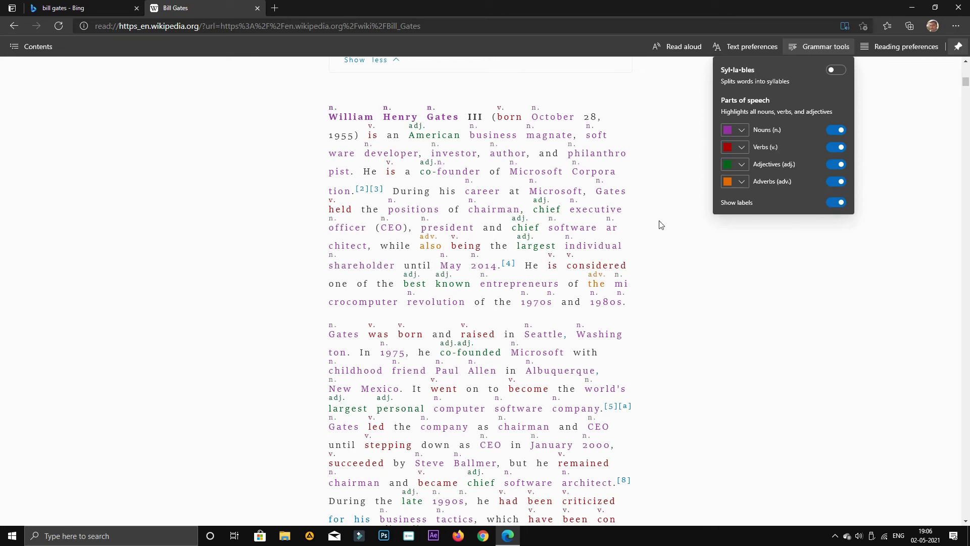
Turn off the part-of-speech labels and all noun, verb, adjective and adverb highlighting, and close the grammar tools.
{"action": "left_click", "coordinate": [836, 201]}
{"action": "left_click", "coordinate": [836, 130]}
{"action": "left_click", "coordinate": [834, 165]}
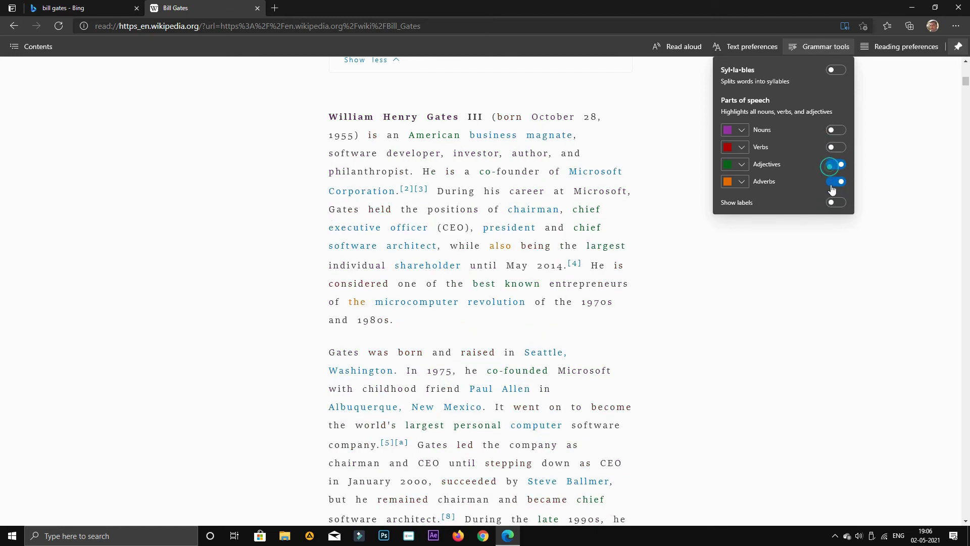
{"action": "left_click", "coordinate": [835, 183]}
{"action": "left_click", "coordinate": [889, 158]}
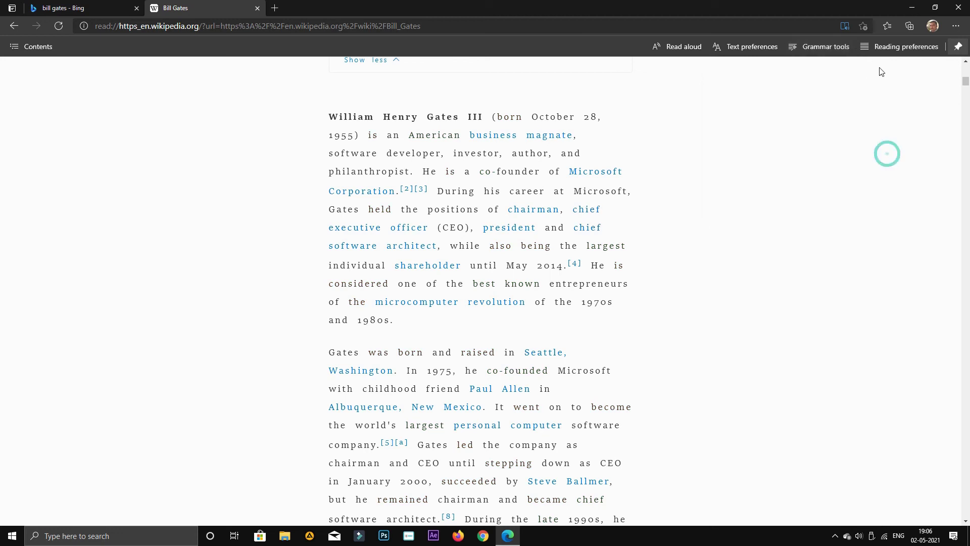
Turn on Line focus with one line at a time and move through the article to its opening paragraph.
{"action": "left_click", "coordinate": [890, 45]}
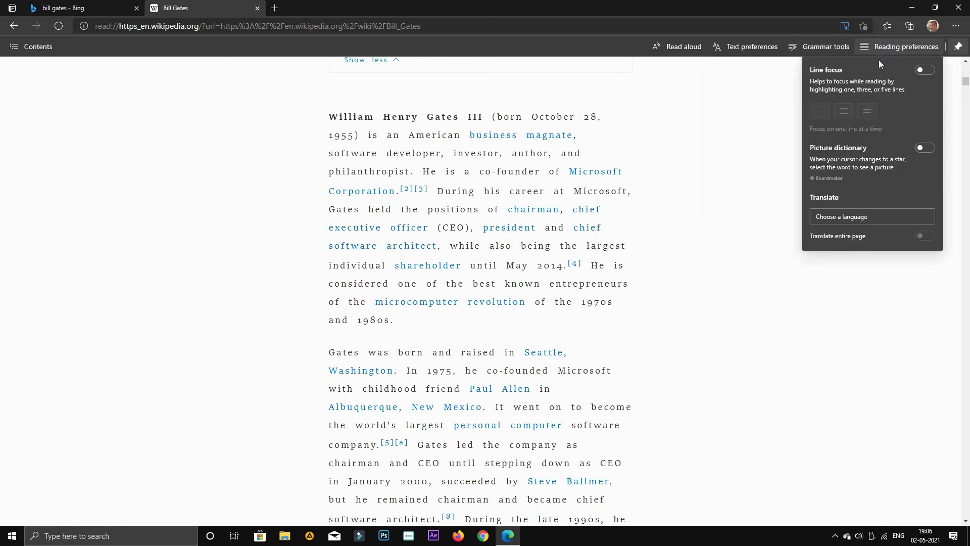
{"action": "left_click", "coordinate": [919, 74]}
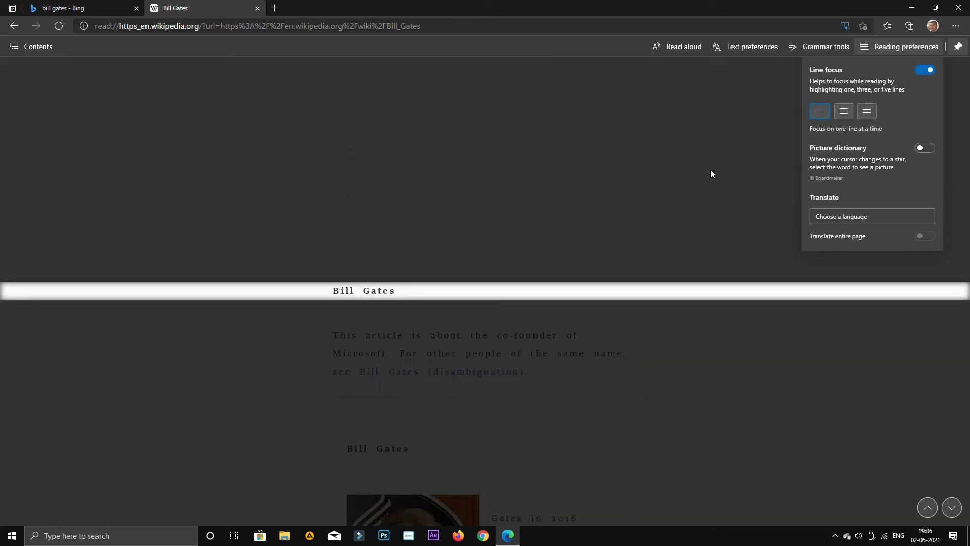
{"action": "left_click_drag", "start_coordinate": [520, 377], "coordinate": [528, 338]}
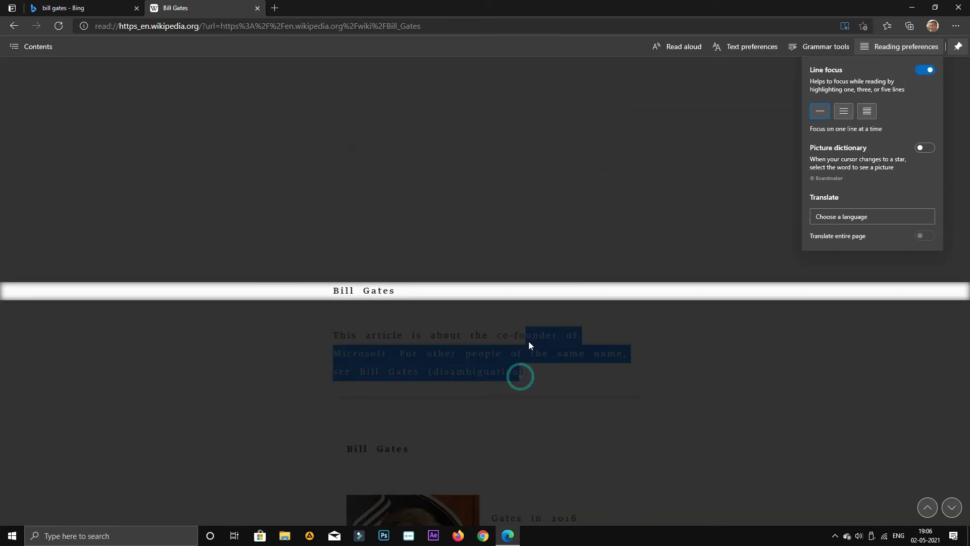
{"action": "scroll", "coordinate": [537, 324], "scroll_direction": "down", "scroll_amount": 15}
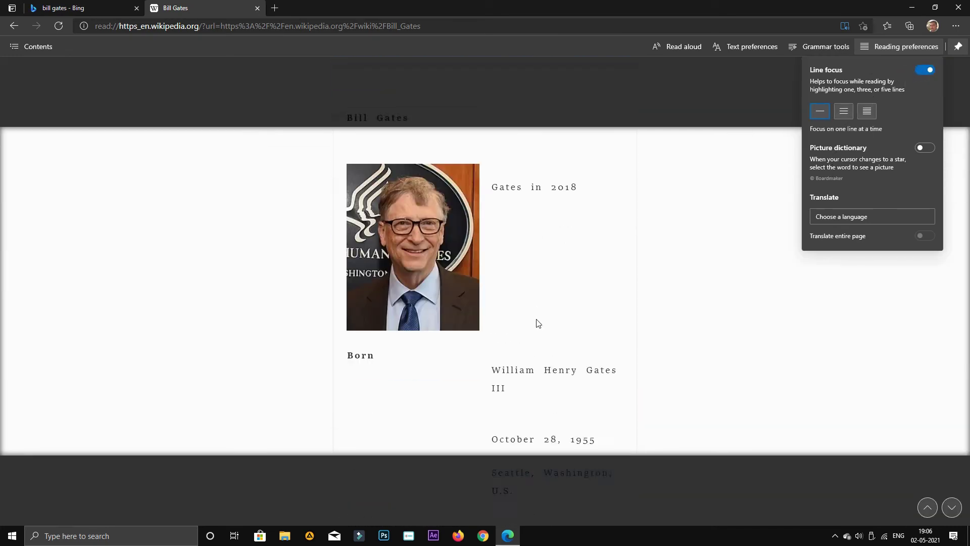
{"action": "scroll", "coordinate": [536, 323], "scroll_direction": "down", "scroll_amount": 7}
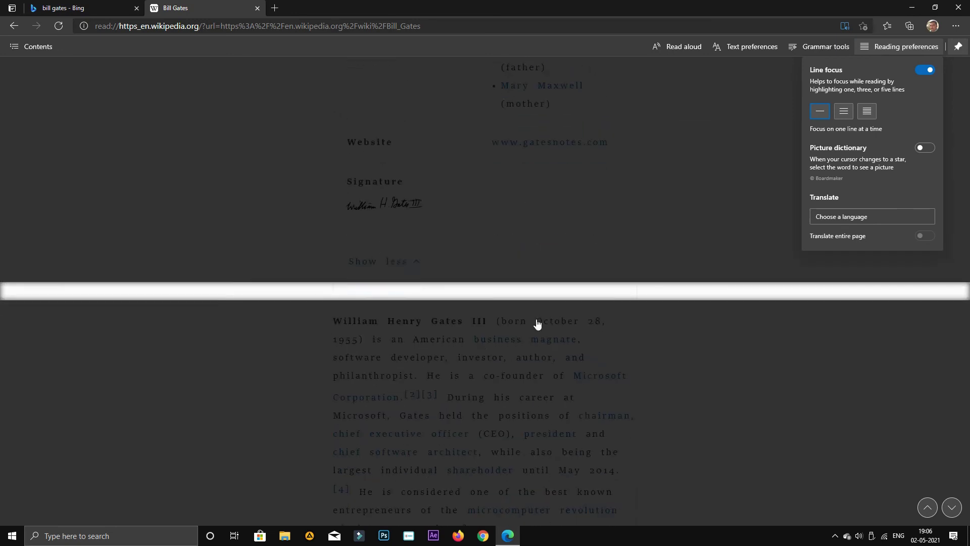
{"action": "scroll", "coordinate": [535, 319], "scroll_direction": "up", "scroll_amount": 2}
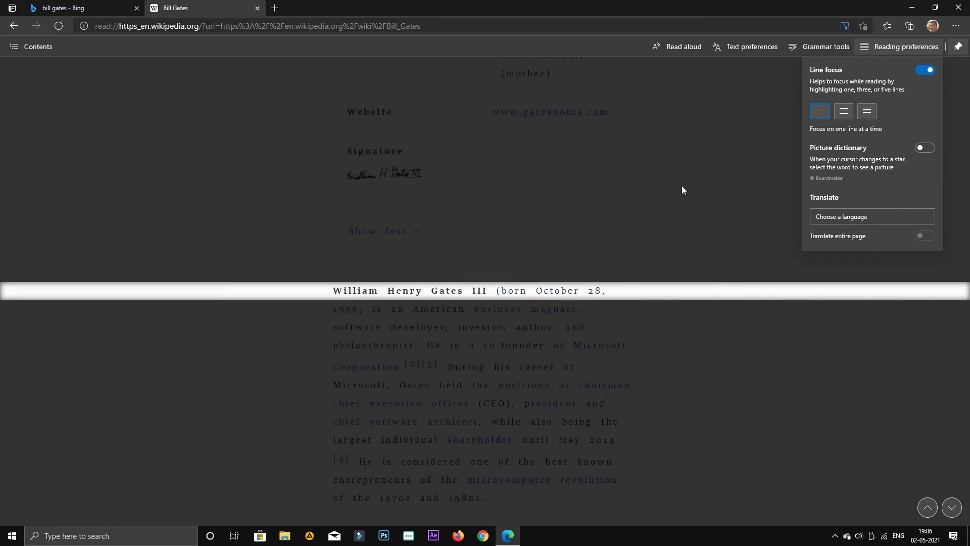
Widen Line focus to three lines and then five lines, moving through the article with each setting.
{"action": "left_click", "coordinate": [843, 110]}
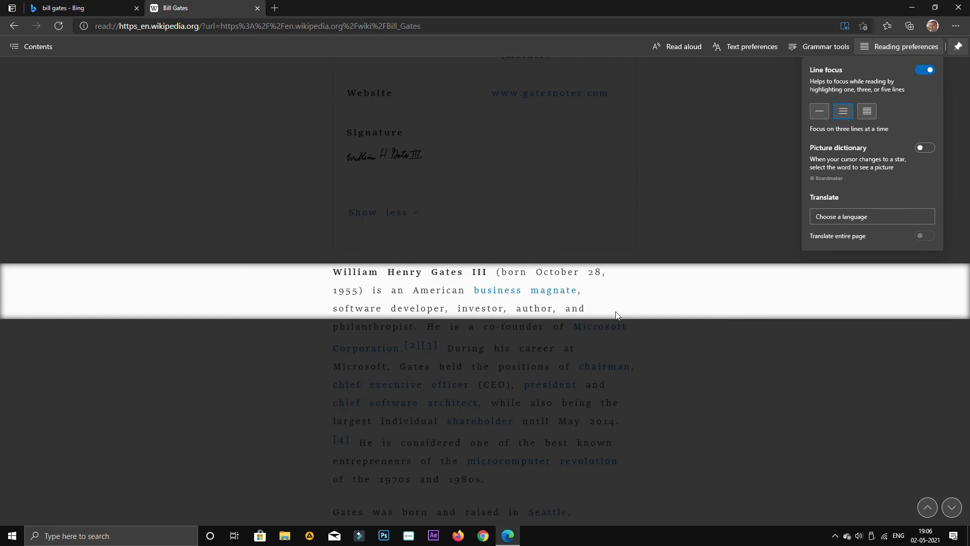
{"action": "scroll", "coordinate": [616, 313], "scroll_direction": "down", "scroll_amount": 1}
{"action": "scroll", "coordinate": [616, 313], "scroll_direction": "down", "scroll_amount": 4}
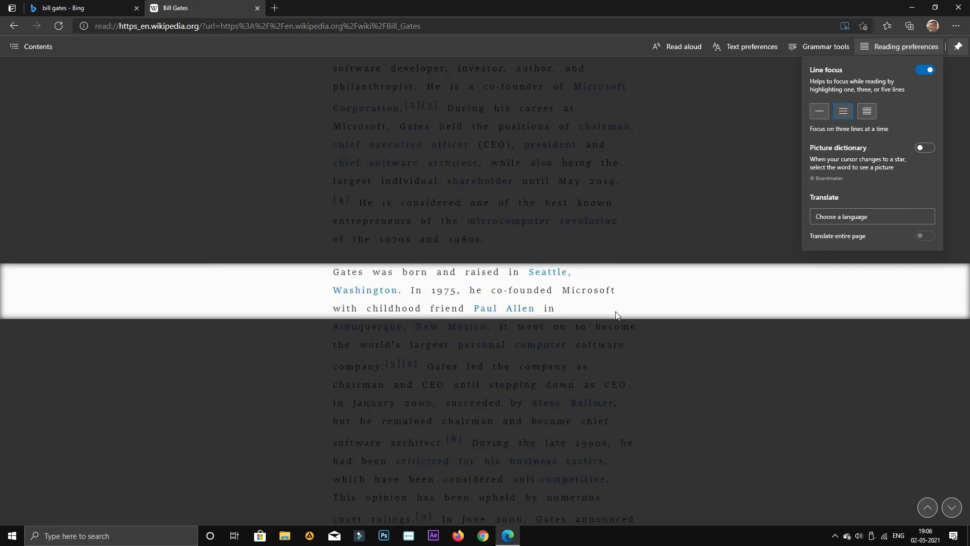
{"action": "left_click", "coordinate": [869, 111]}
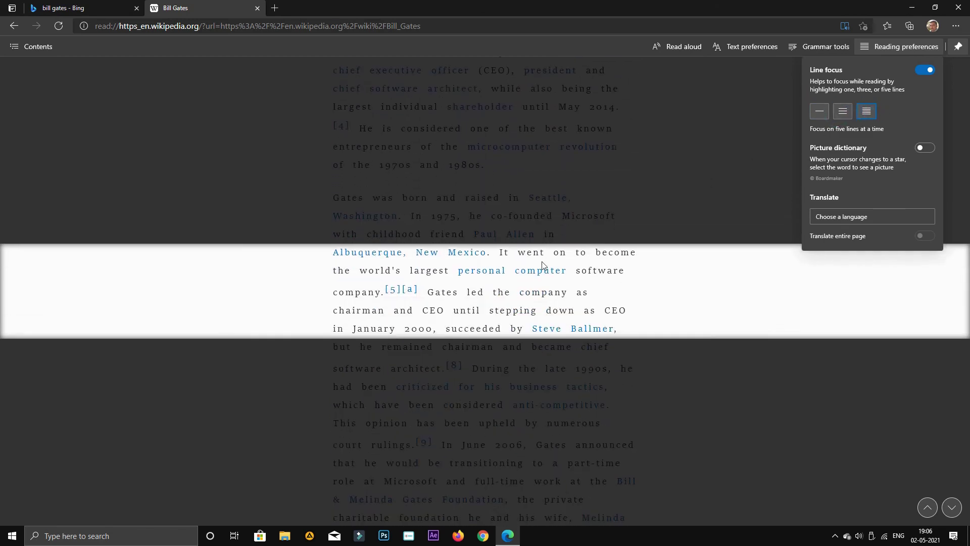
{"action": "scroll", "coordinate": [543, 265], "scroll_direction": "down", "scroll_amount": 2}
{"action": "scroll", "coordinate": [543, 265], "scroll_direction": "down", "scroll_amount": 2}
{"action": "scroll", "coordinate": [543, 265], "scroll_direction": "up", "scroll_amount": 2}
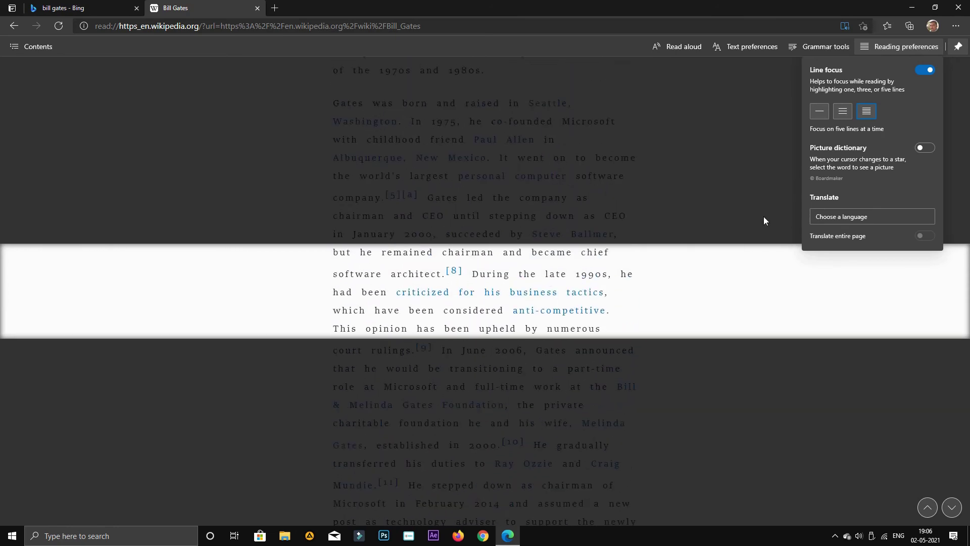
Translate the entire page into Tamil and view the article back up to its title.
{"action": "left_click", "coordinate": [837, 216]}
{"action": "left_click", "coordinate": [814, 221]}
{"action": "left_click", "coordinate": [877, 219]}
{"action": "scroll", "coordinate": [873, 232], "scroll_direction": "down", "scroll_amount": 1}
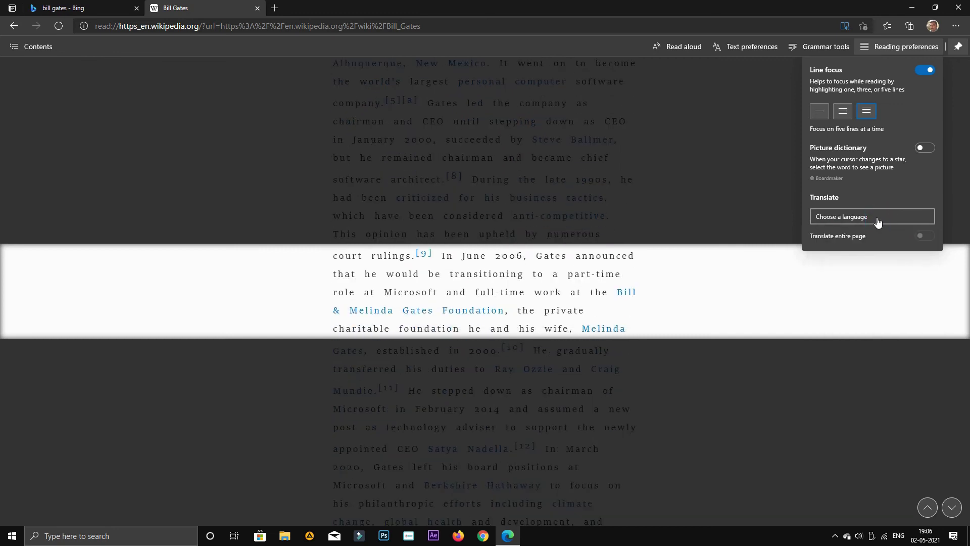
{"action": "left_click", "coordinate": [872, 217]}
{"action": "scroll", "coordinate": [857, 289], "scroll_direction": "down", "scroll_amount": 5}
{"action": "scroll", "coordinate": [857, 289], "scroll_direction": "down", "scroll_amount": 6}
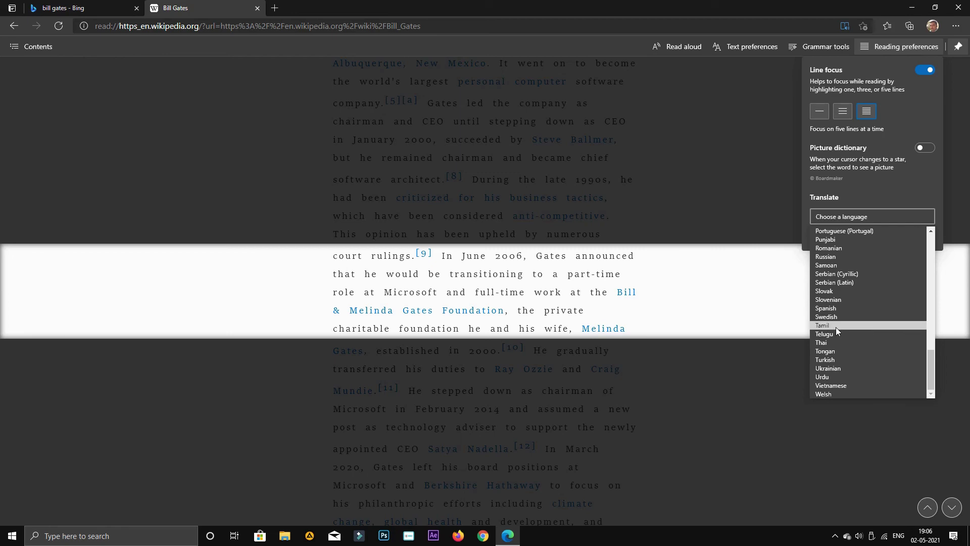
{"action": "left_click", "coordinate": [835, 327]}
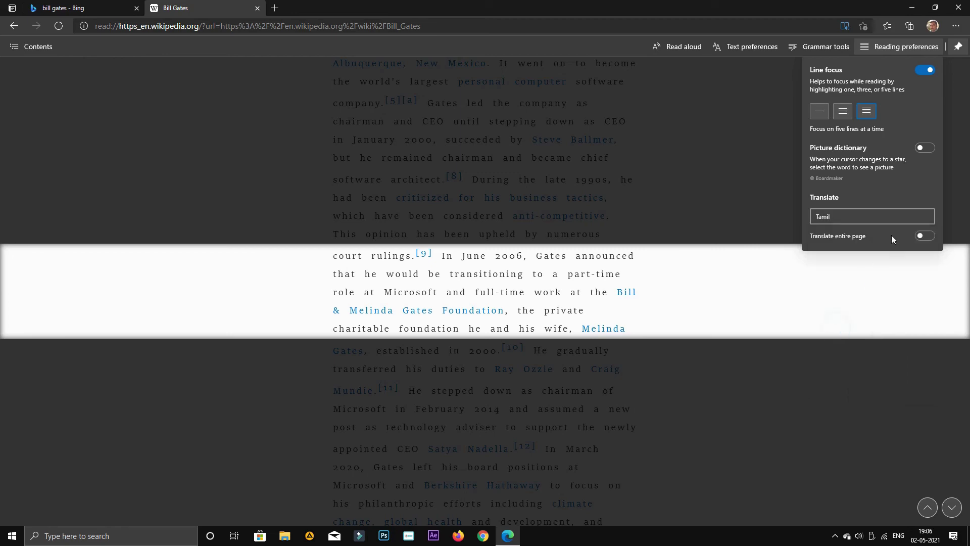
{"action": "left_click", "coordinate": [921, 237]}
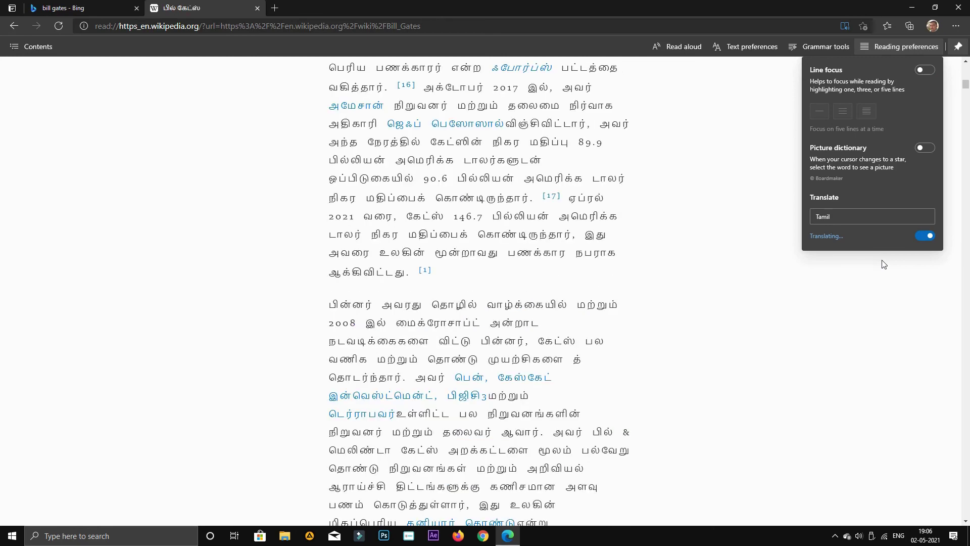
{"action": "scroll", "coordinate": [652, 286], "scroll_direction": "up", "scroll_amount": 10}
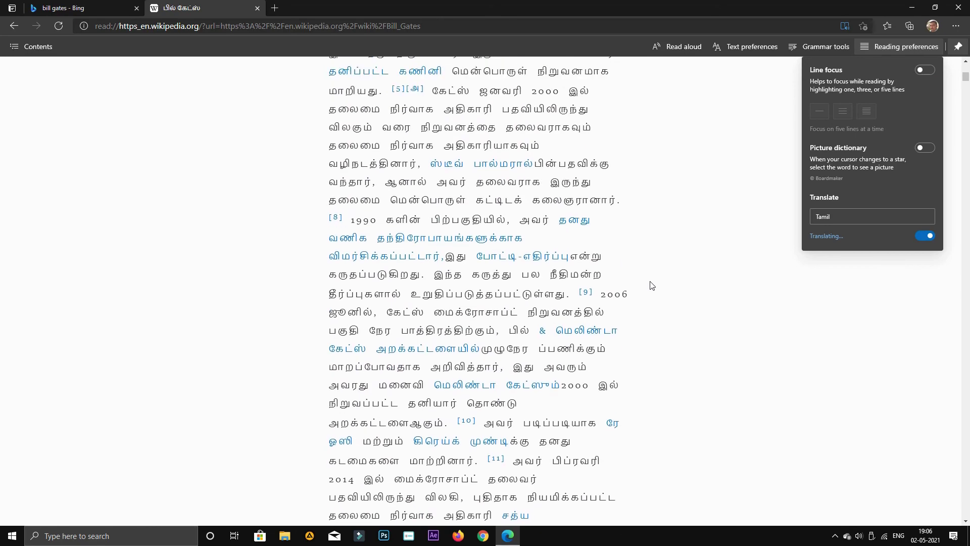
{"action": "scroll", "coordinate": [650, 283], "scroll_direction": "up", "scroll_amount": 8}
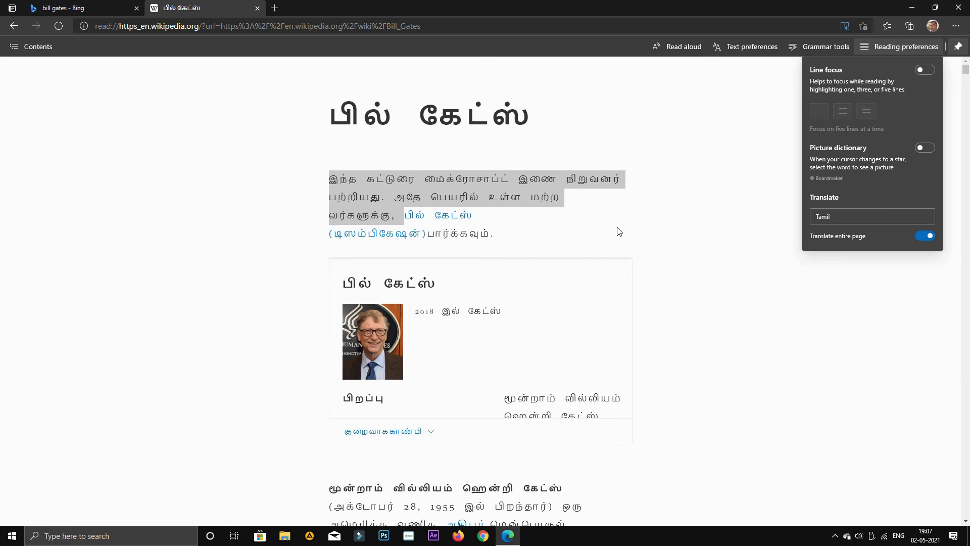
Turn off the whole-page translation and close the browser window.
{"action": "left_click", "coordinate": [919, 235]}
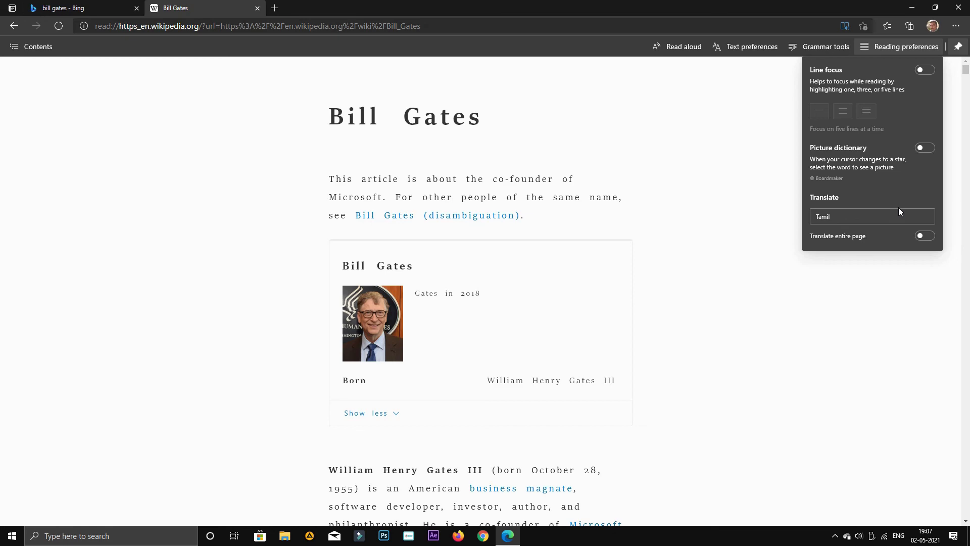
{"action": "left_click", "coordinate": [958, 7]}
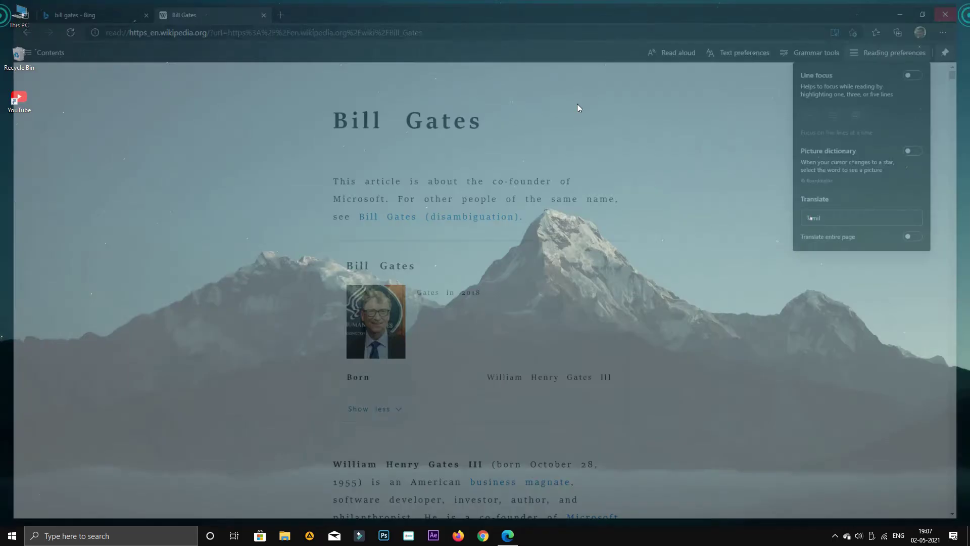